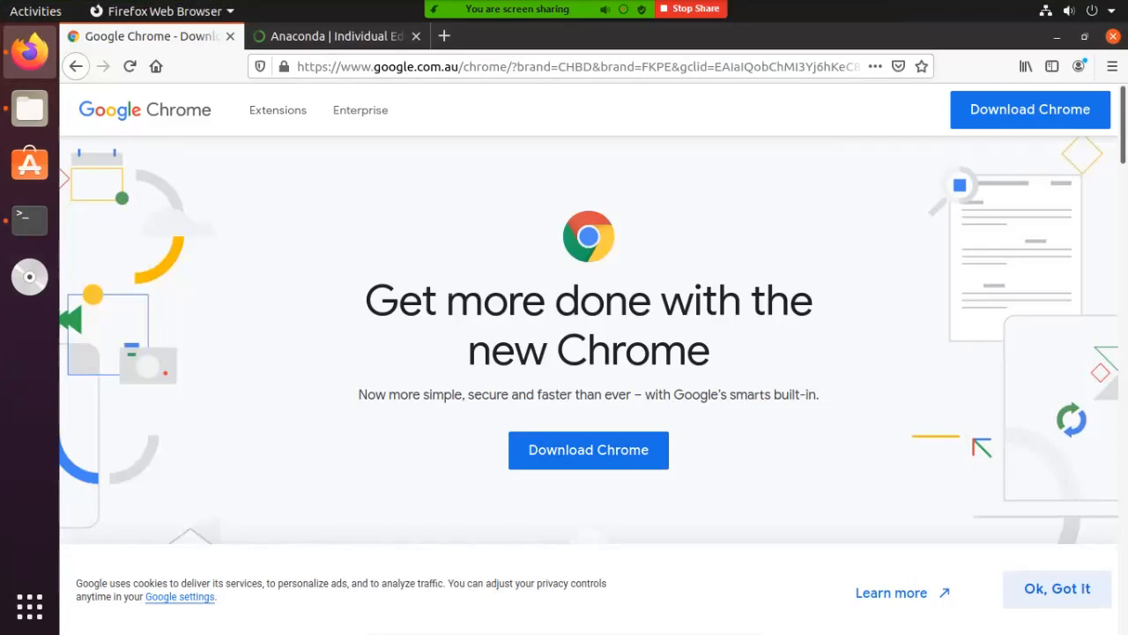
Download Chrome for Linux as the 64 bit .deb package, accepting the terms and saving the file to disk.
click(587, 449)
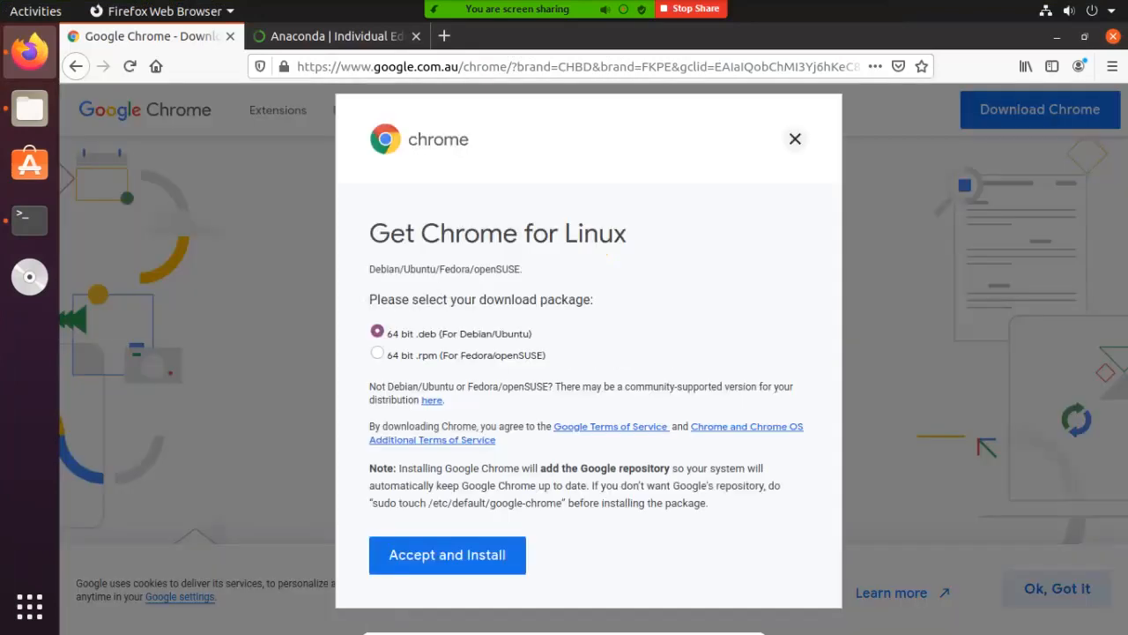
click(447, 554)
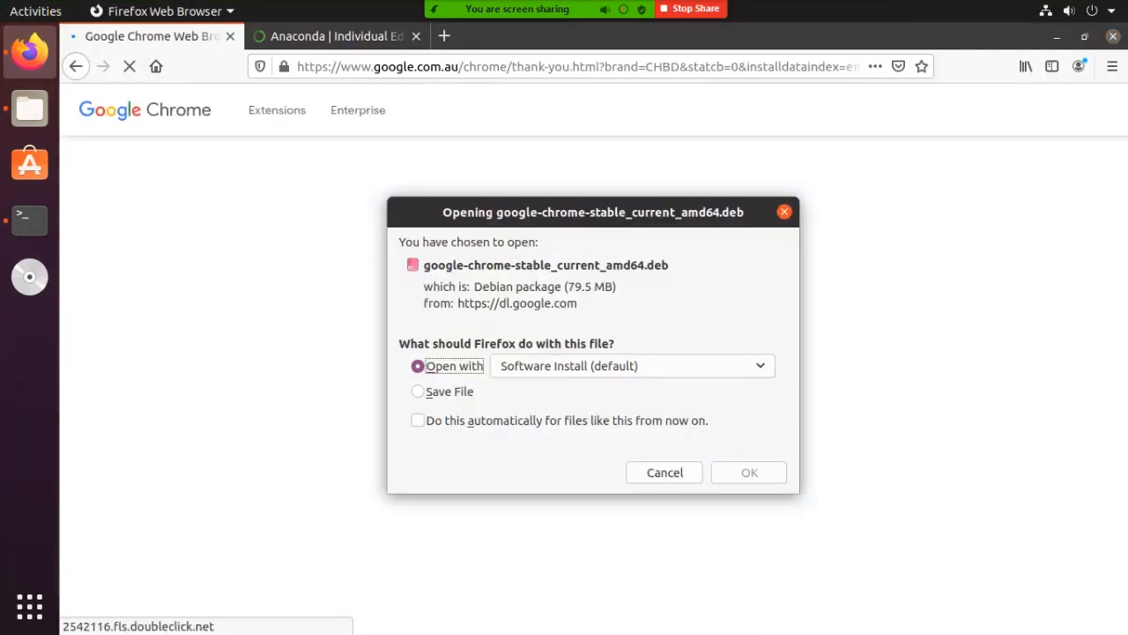
click(450, 391)
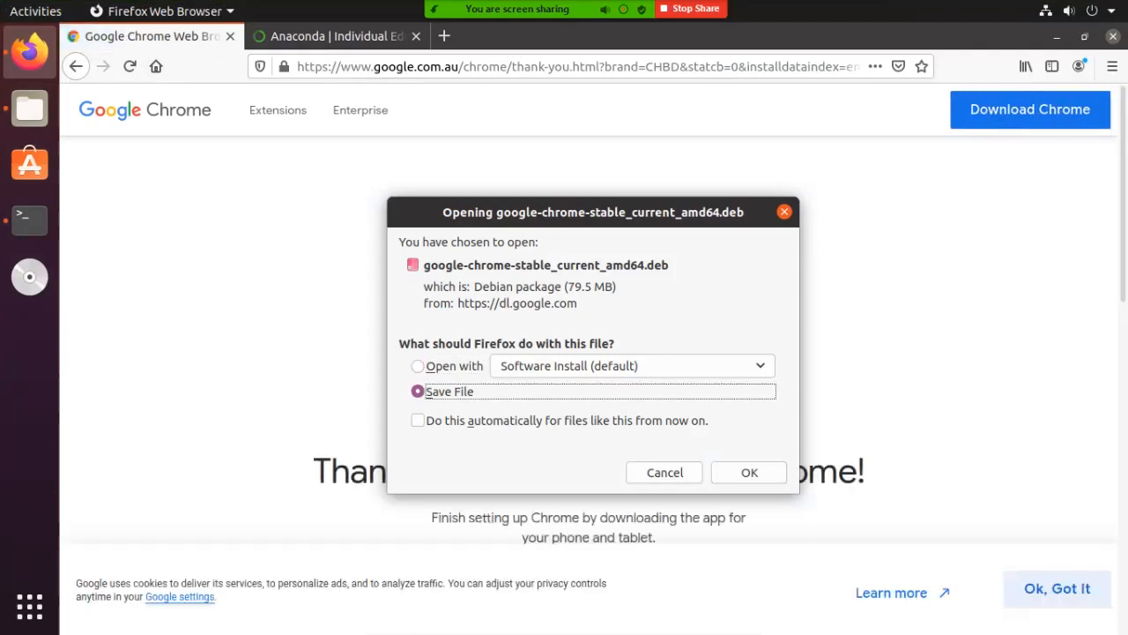
key(Return)
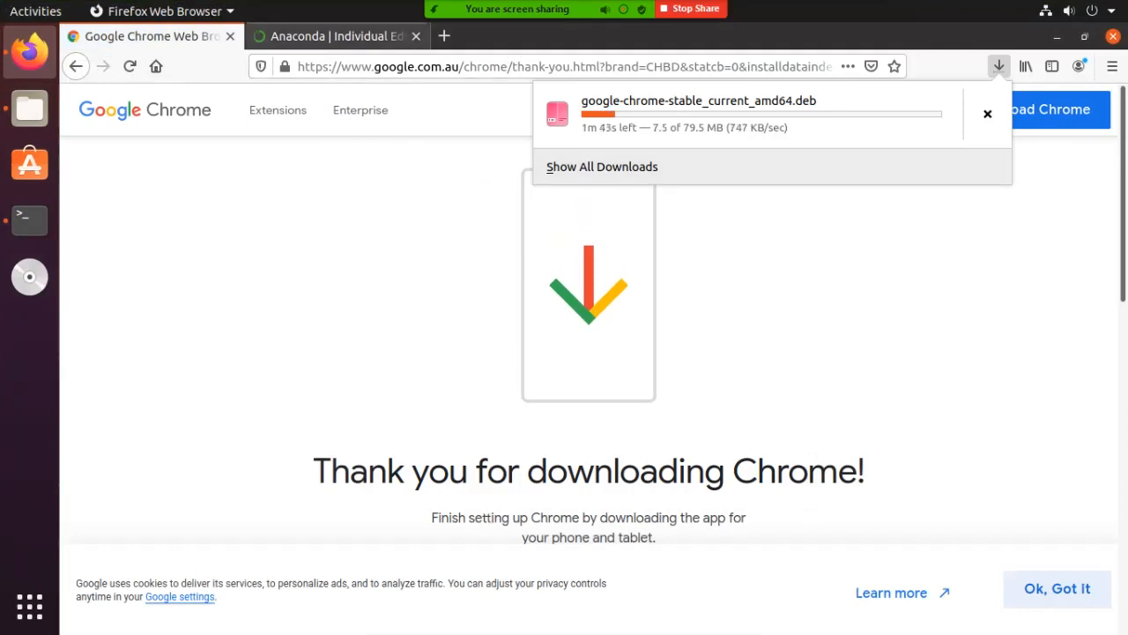
Switch to the Anaconda Individual Edition page and go to its Anaconda Installers download section.
click(334, 36)
mouse_move(809, 116)
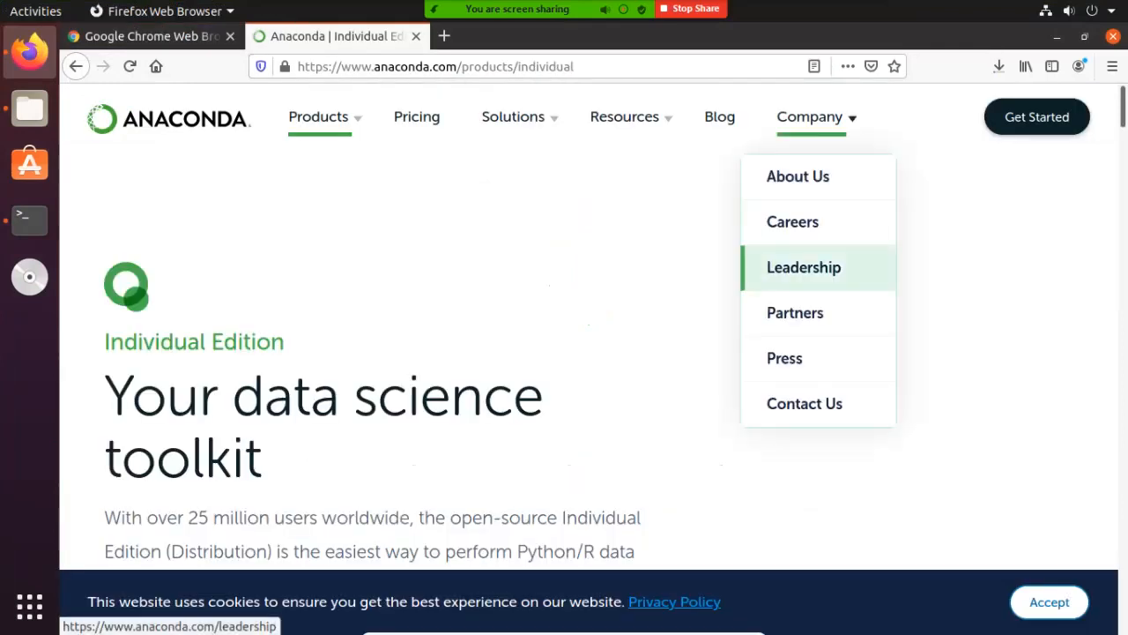
mouse_move(319, 118)
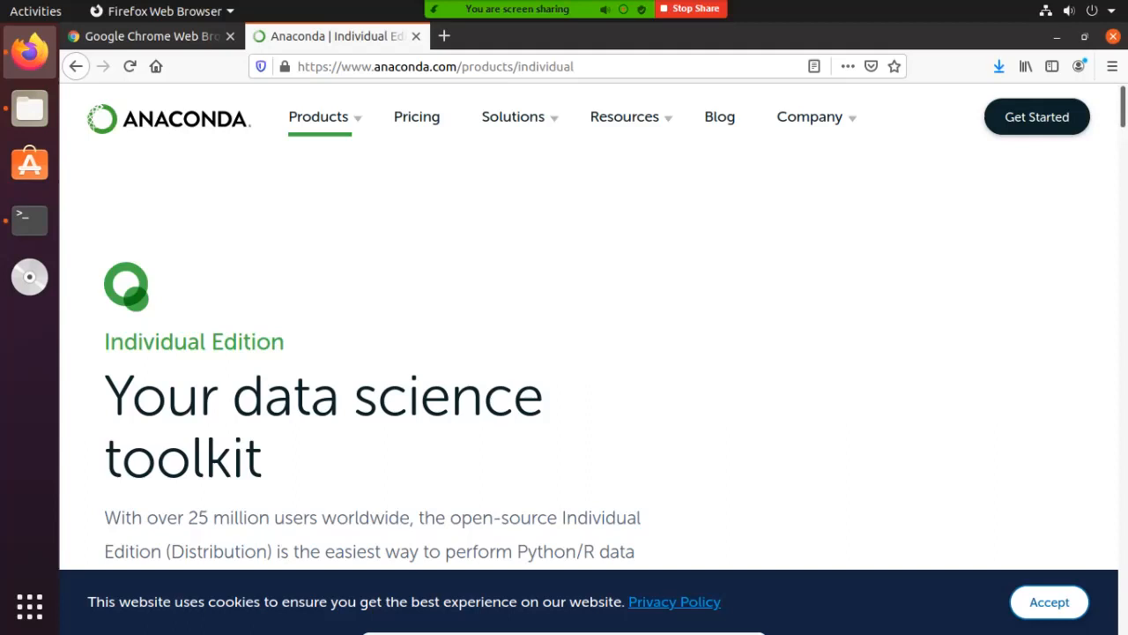
scroll(582, 326, down, 2)
scroll(582, 326, up, 2)
scroll(581, 326, down, 5)
scroll(166, 485, up, 5)
mouse_move(321, 117)
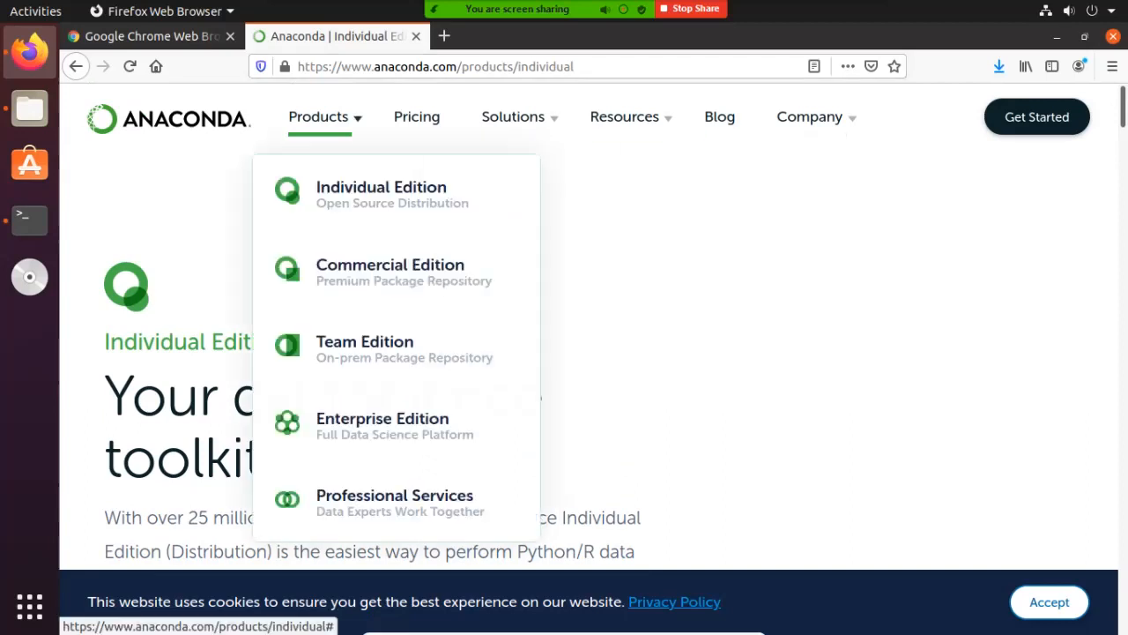
scroll(588, 335, down, 8)
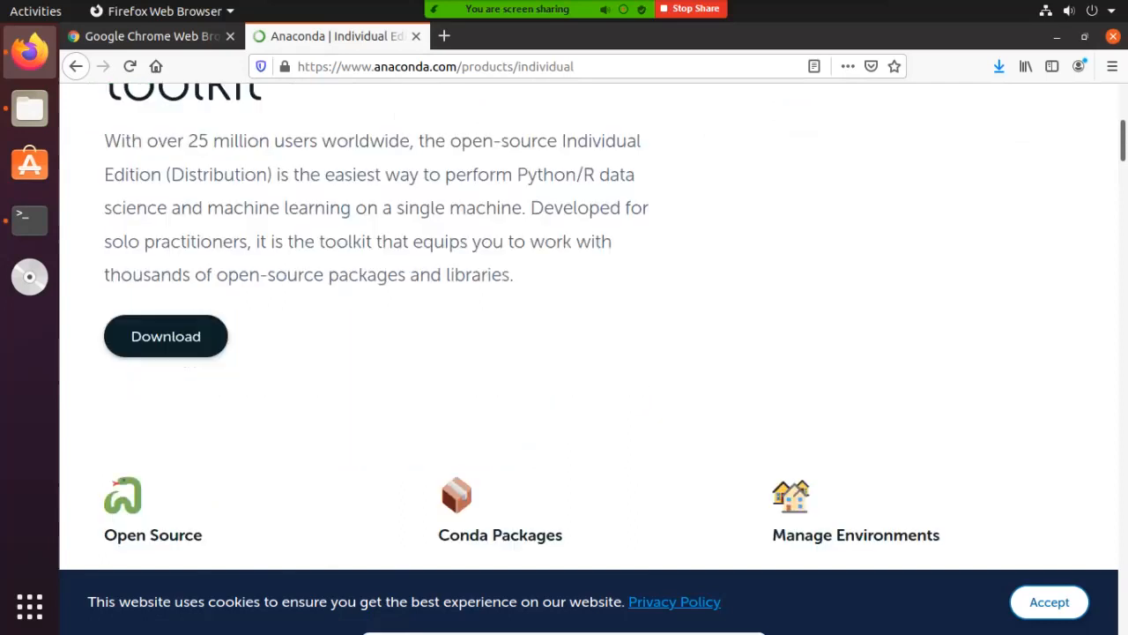
scroll(168, 240, down, 2)
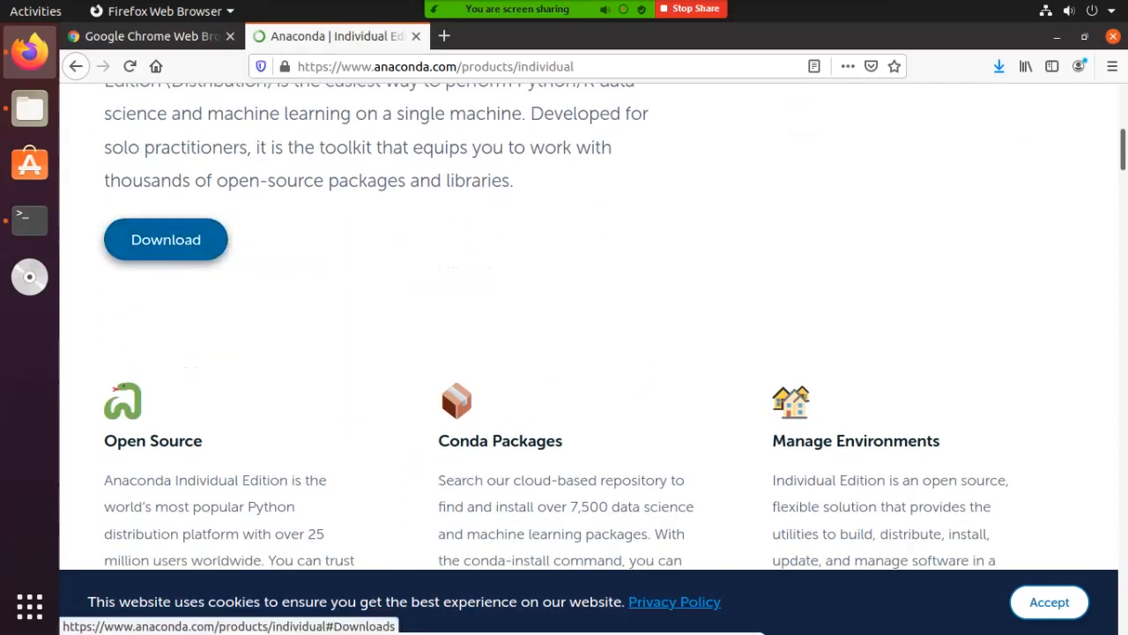
click(165, 240)
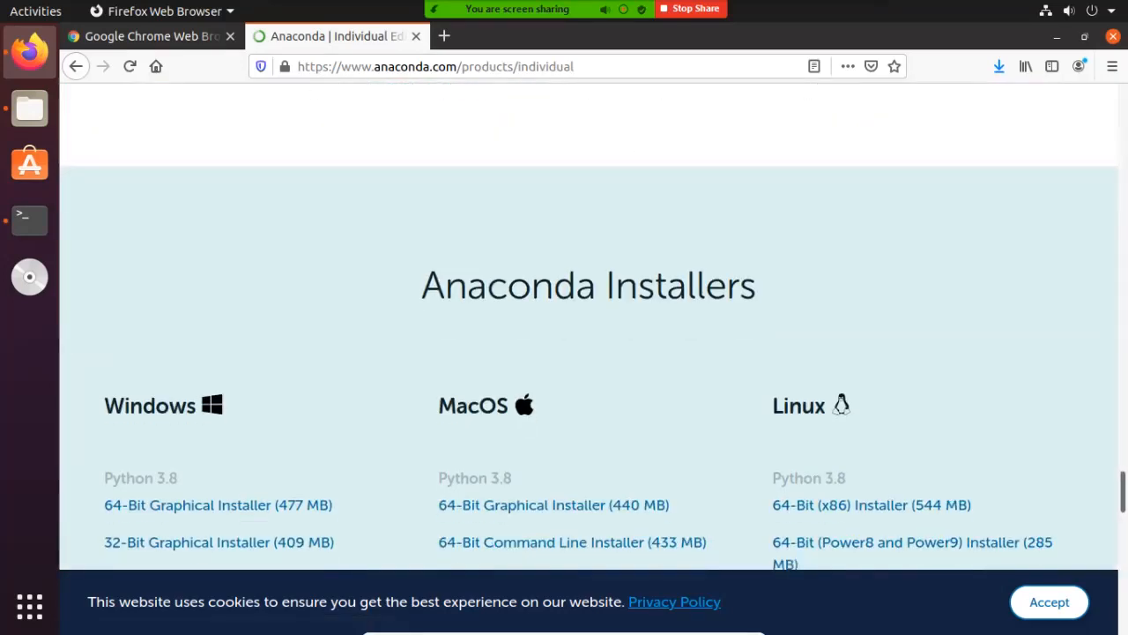
scroll(588, 353, down, 2)
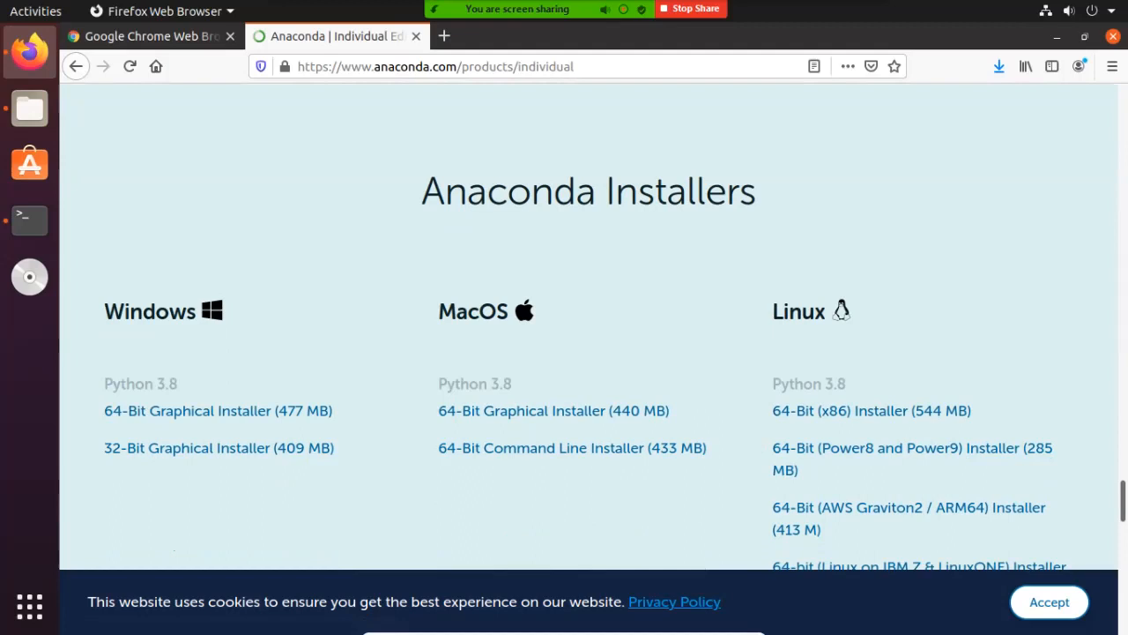
scroll(589, 353, down, 1)
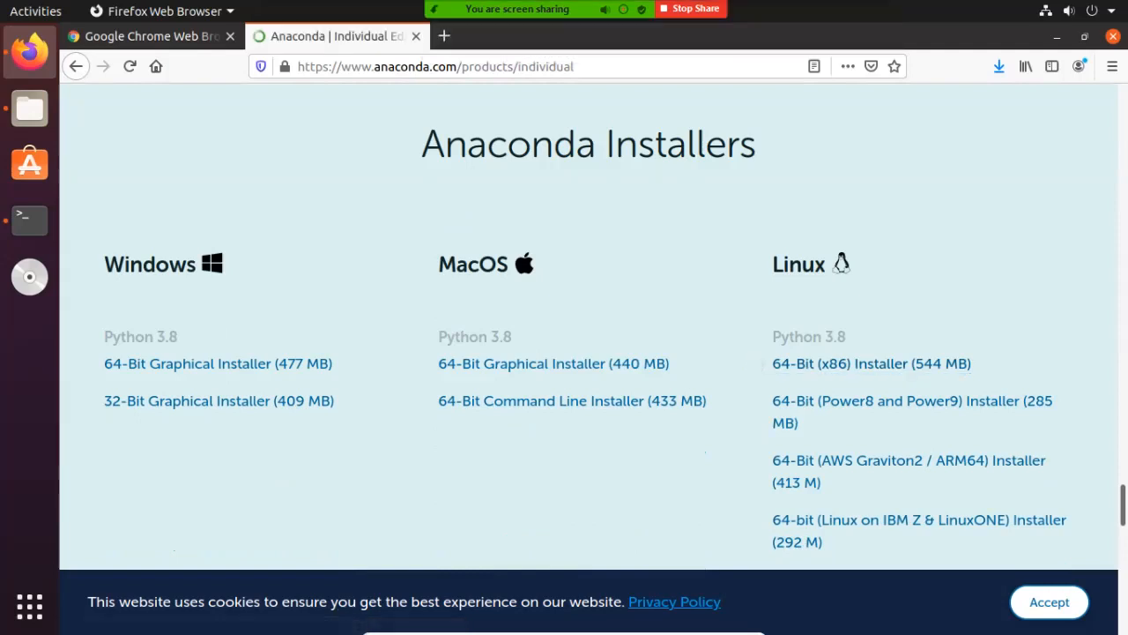
Download the Linux Python 3.8 64-Bit (x86) Anaconda installer and save Anaconda3-2021.05-Linux-x86_64.sh to disk.
drag(781, 337, 846, 336)
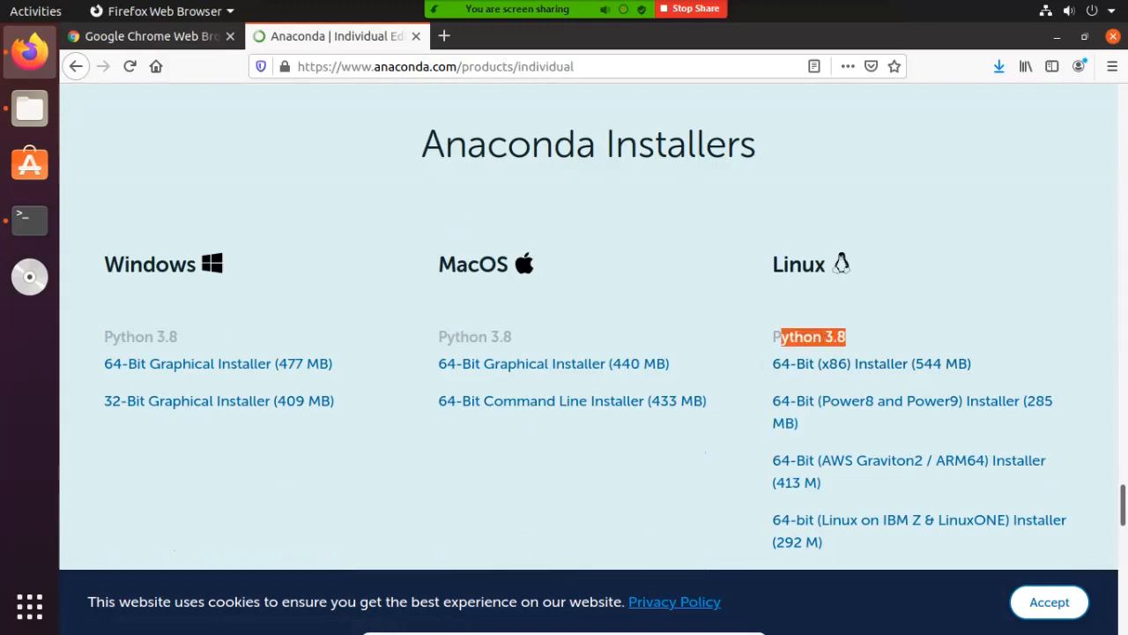
click(848, 338)
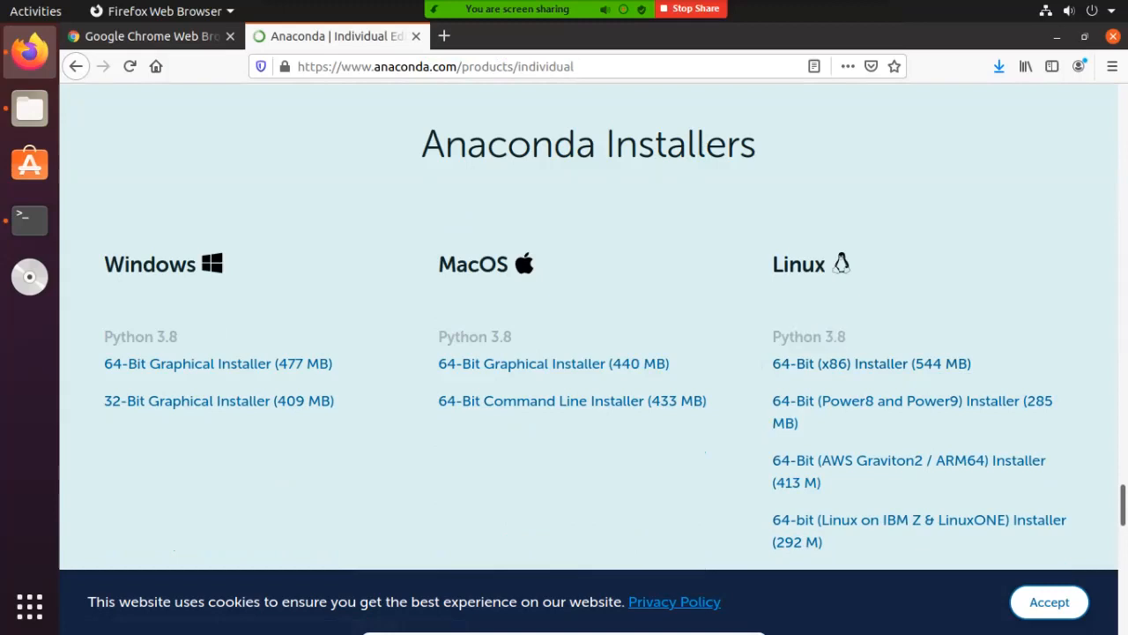
drag(847, 337, 772, 337)
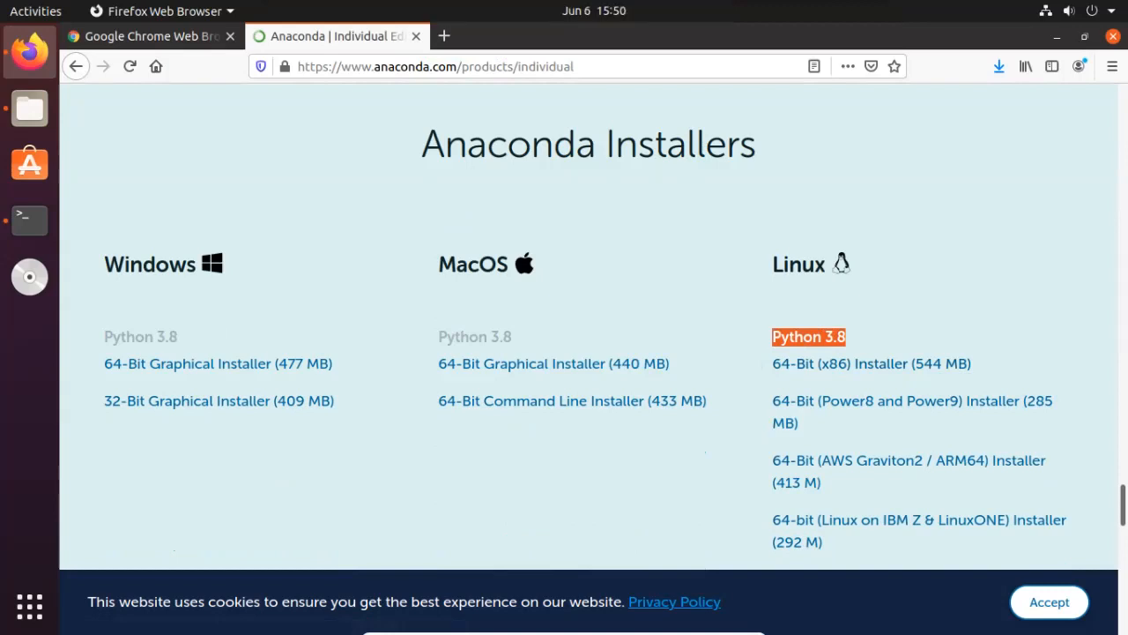
scroll(755, 355, down, 1)
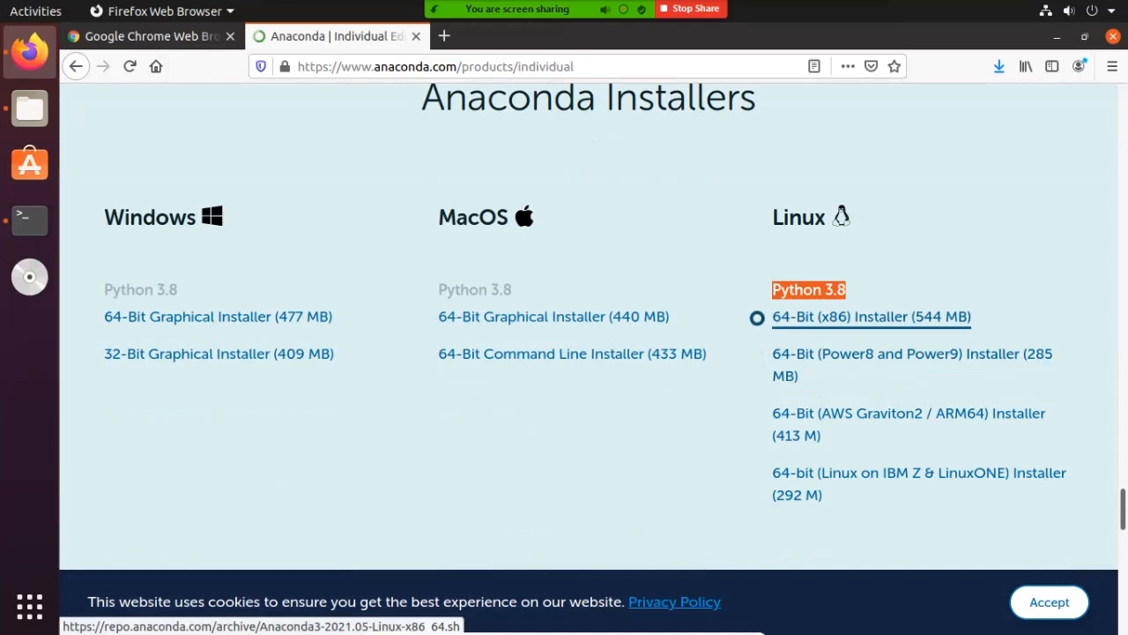
click(757, 317)
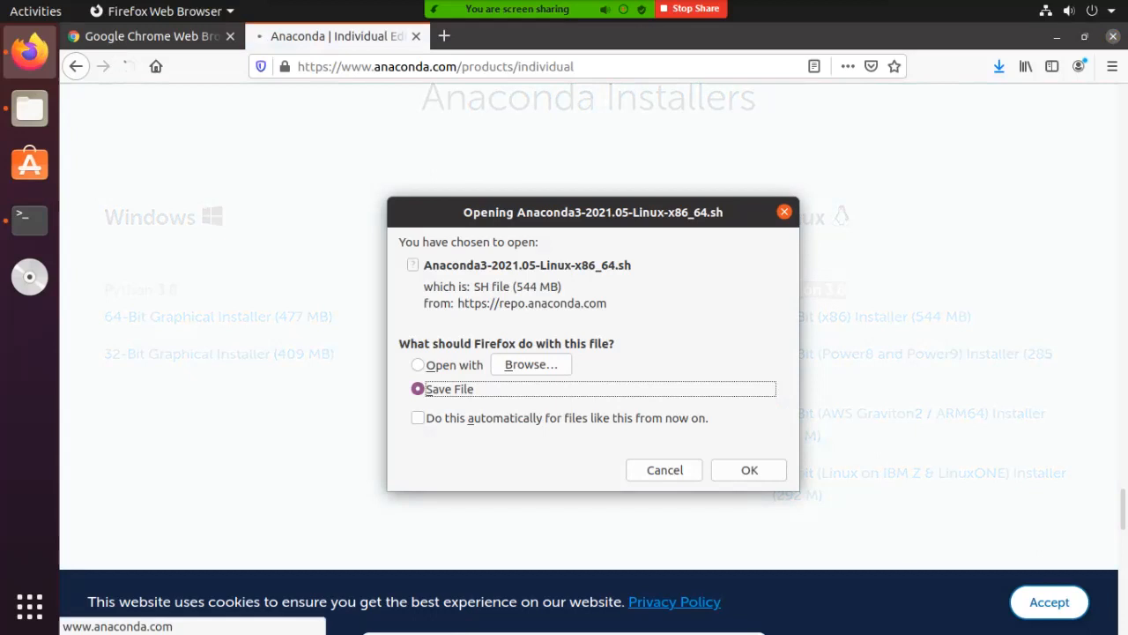
key(Return)
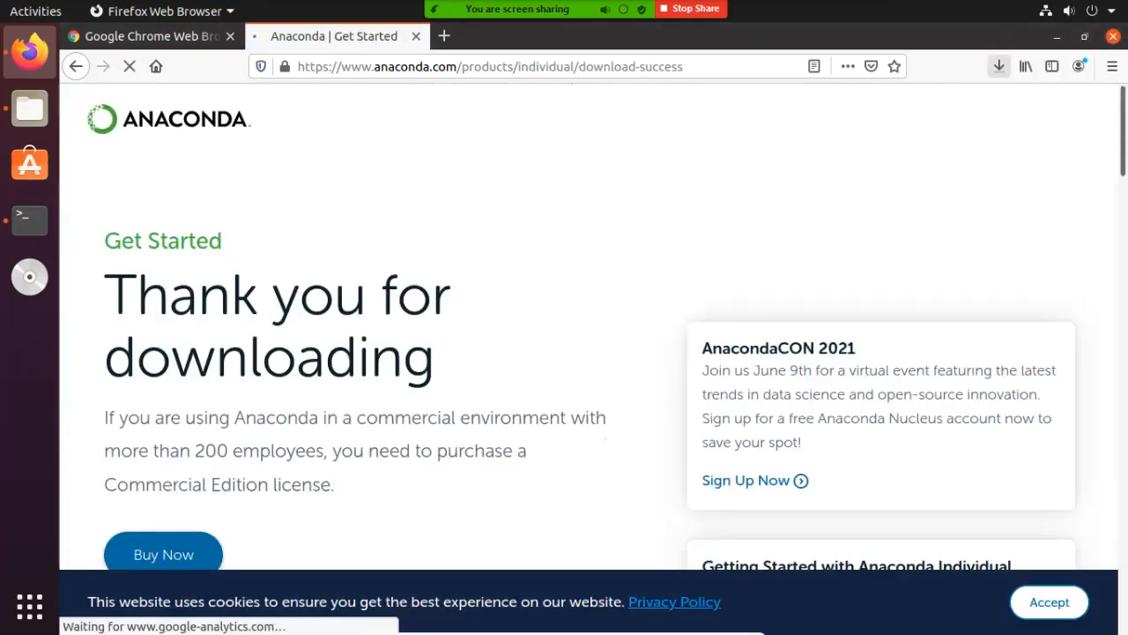
Check the progress of the Anaconda and Chrome downloads in the browser's download list.
click(999, 67)
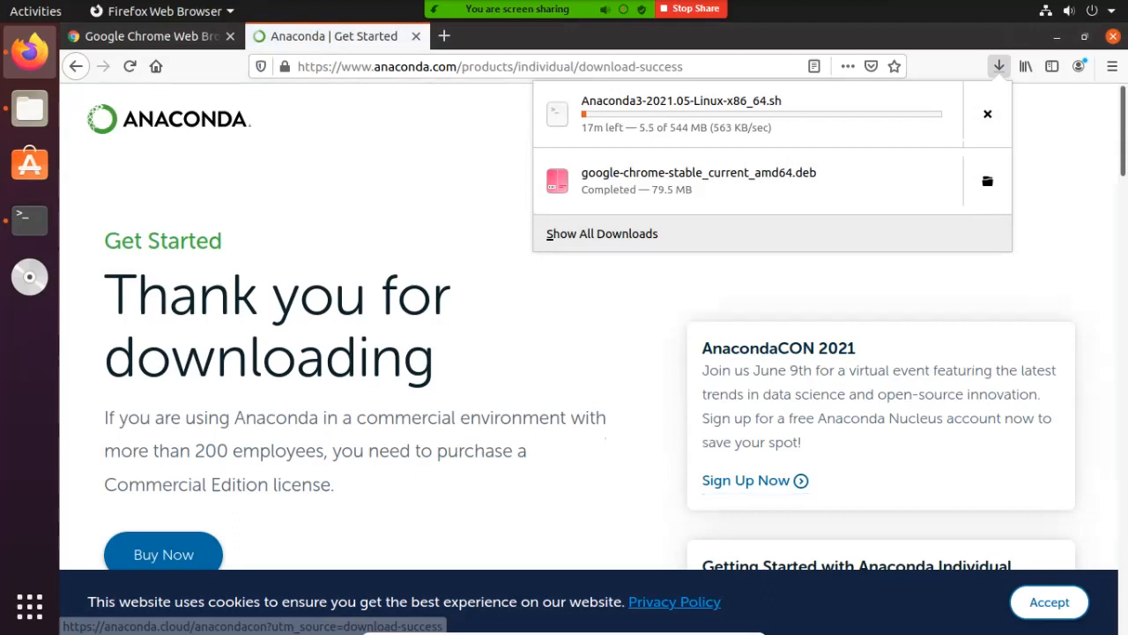
click(868, 22)
click(980, 105)
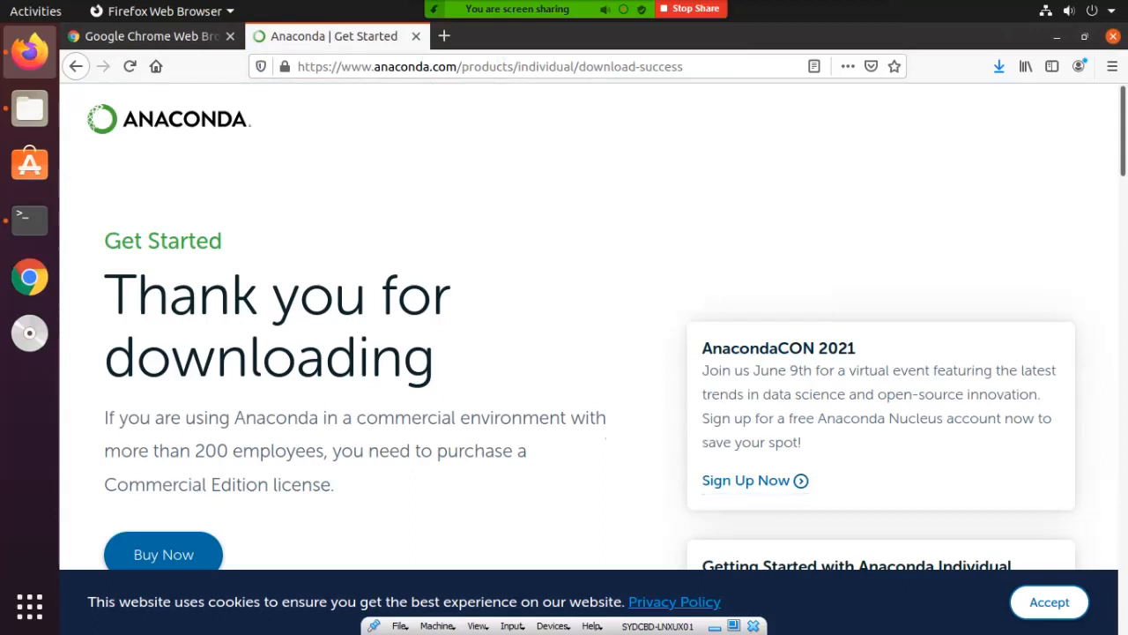
mouse_move(576, 9)
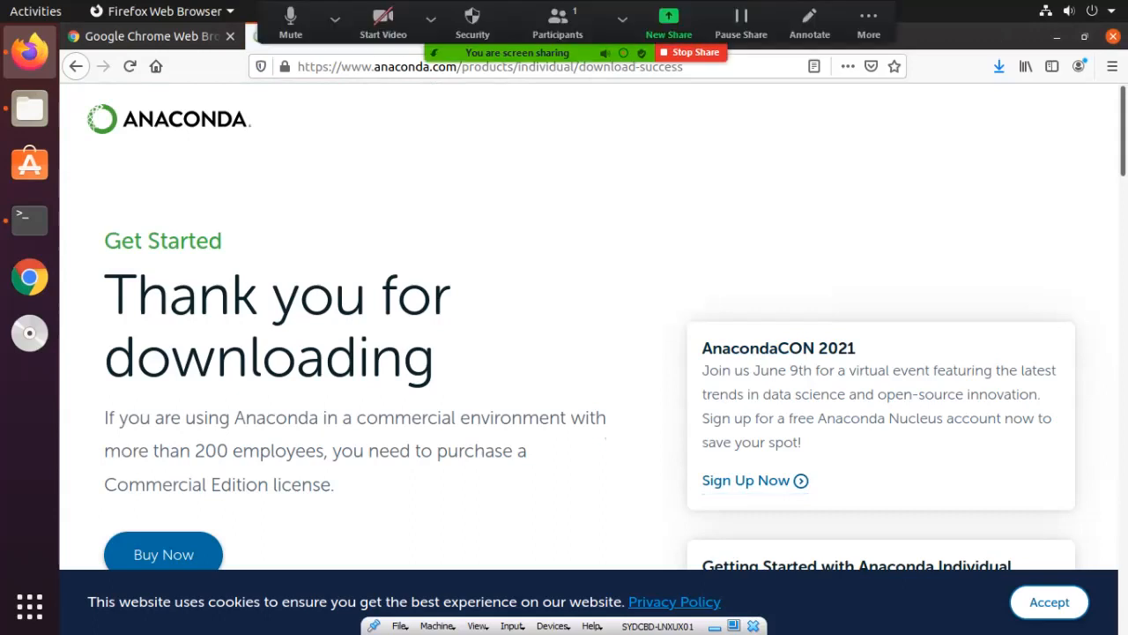
Switch to Files showing the Downloads folder and bring up a Terminal session in that folder.
click(29, 107)
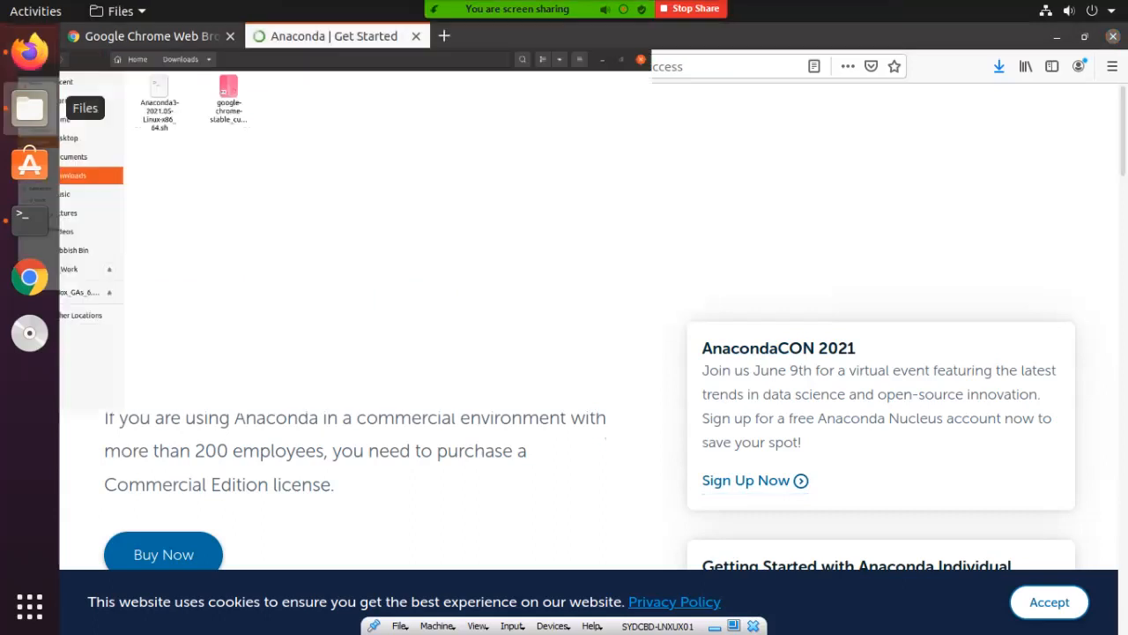
mouse_move(576, 9)
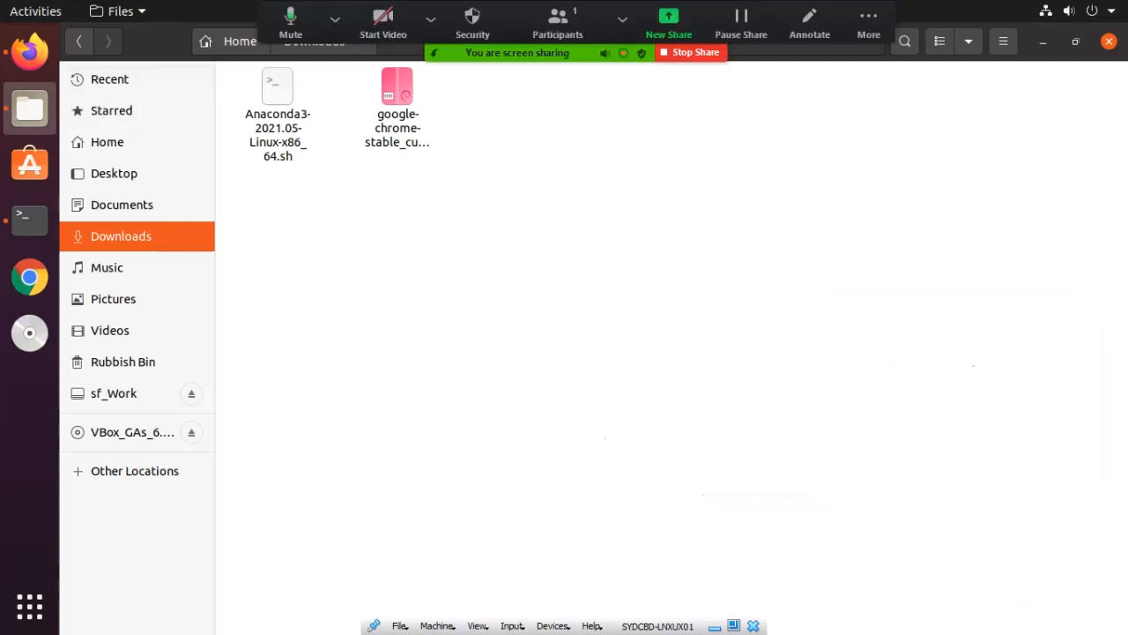
right_click(378, 270)
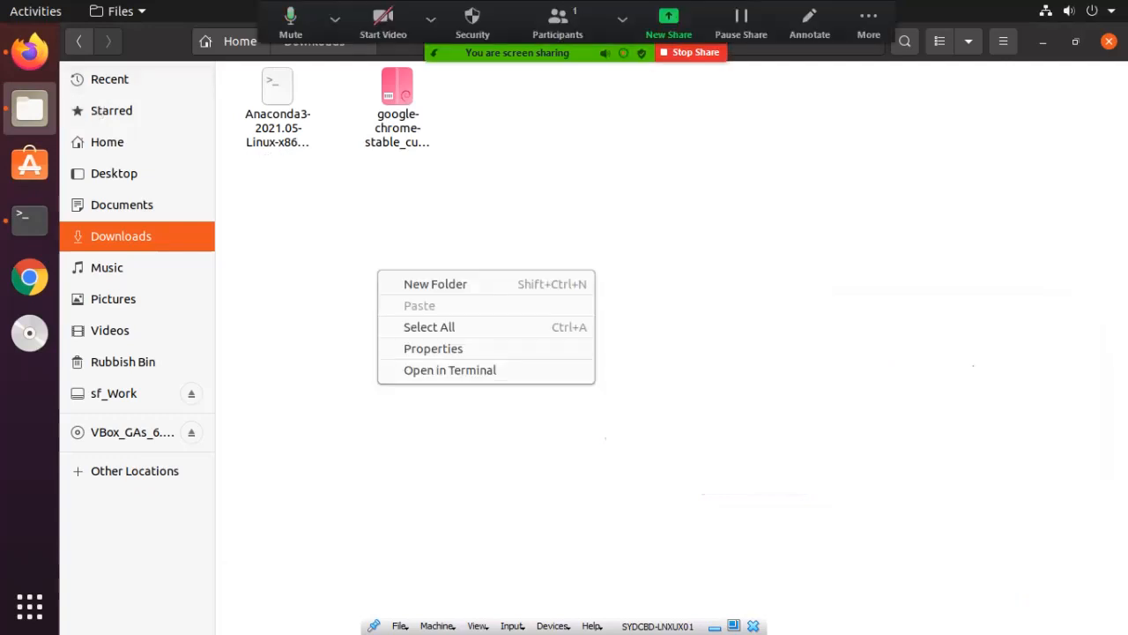
click(449, 370)
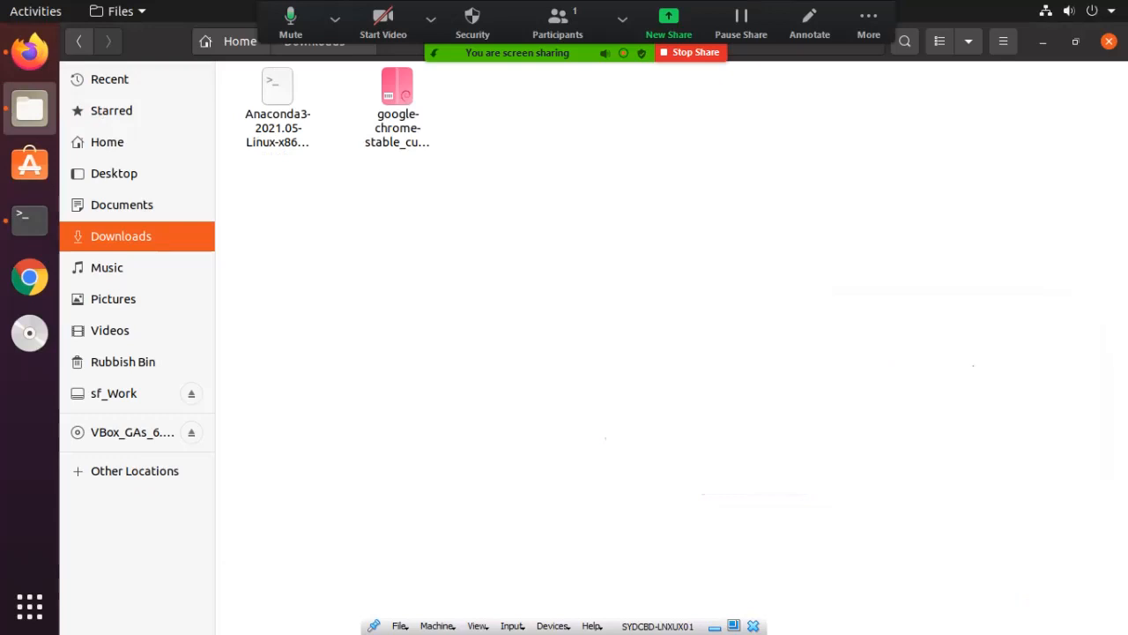
key(alt+Tab)
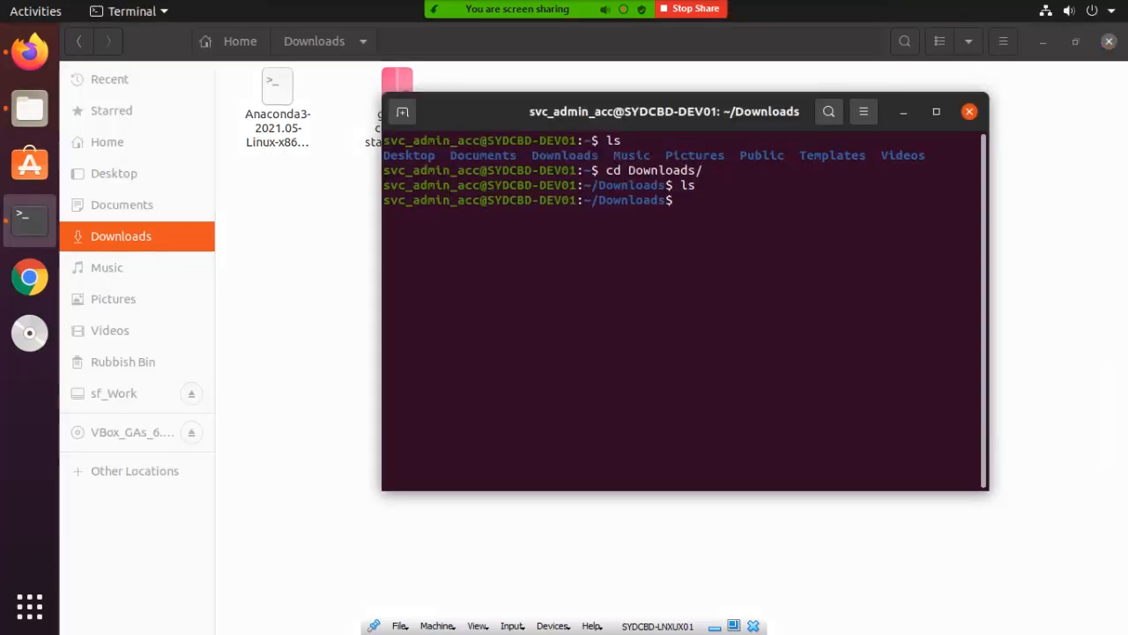
Move the Terminal window clear of the file icons and list the Downloads folder's contents with ls.
drag(664, 112, 514, 152)
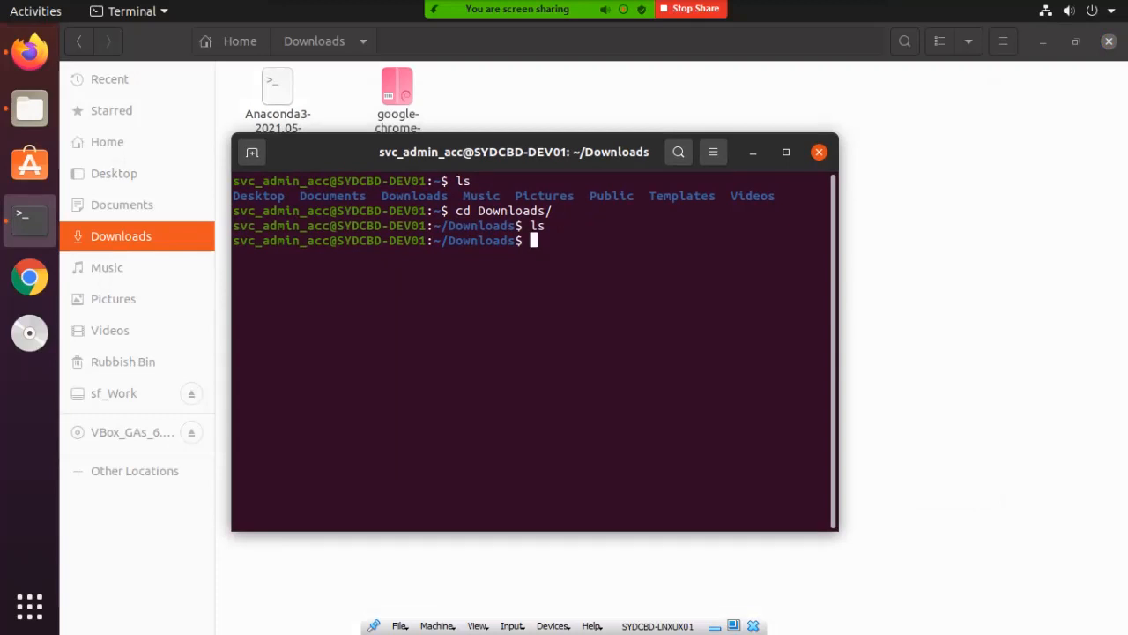
text(ls)
key(Return)
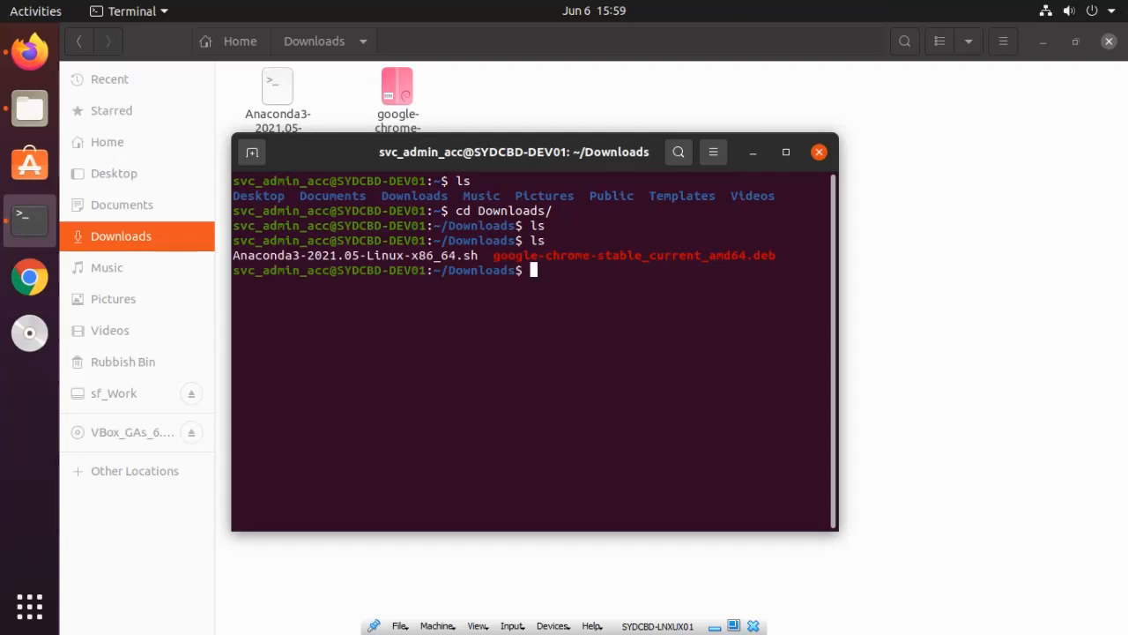
Make the Anaconda installer executable with chmod +x Anaconda3-2021.05-Linux-x86_64.sh.
text(chmod +x A)
key(Tab)
key(Return)
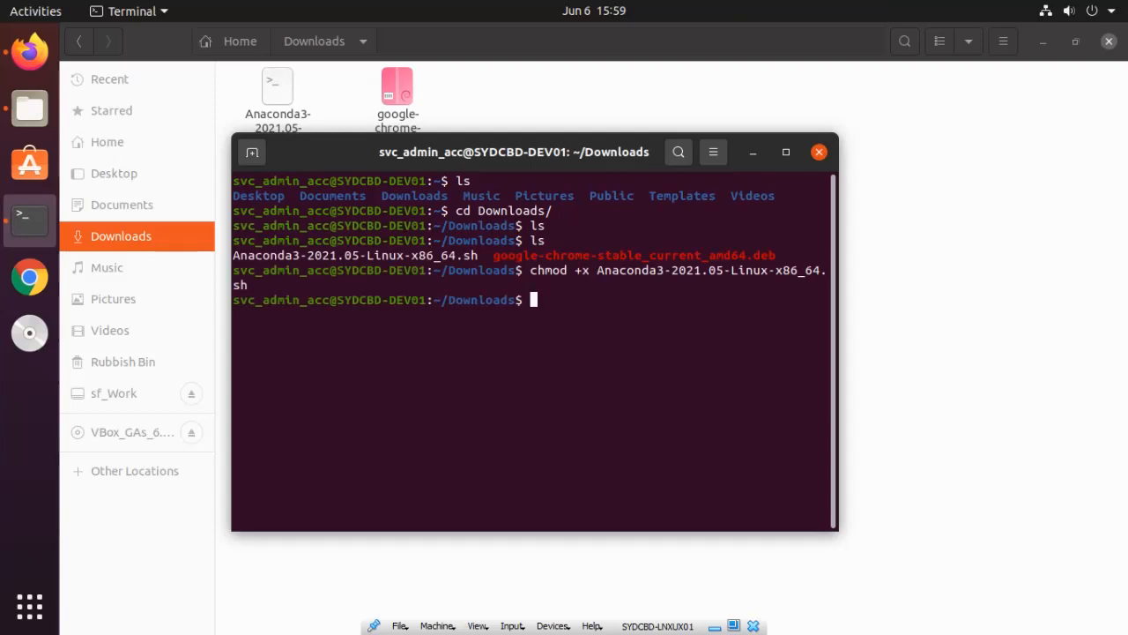
Run the Anaconda installer script with ./Anaconda3-2021.05-Linux-x86_64.sh.
text(./A)
key(Tab)
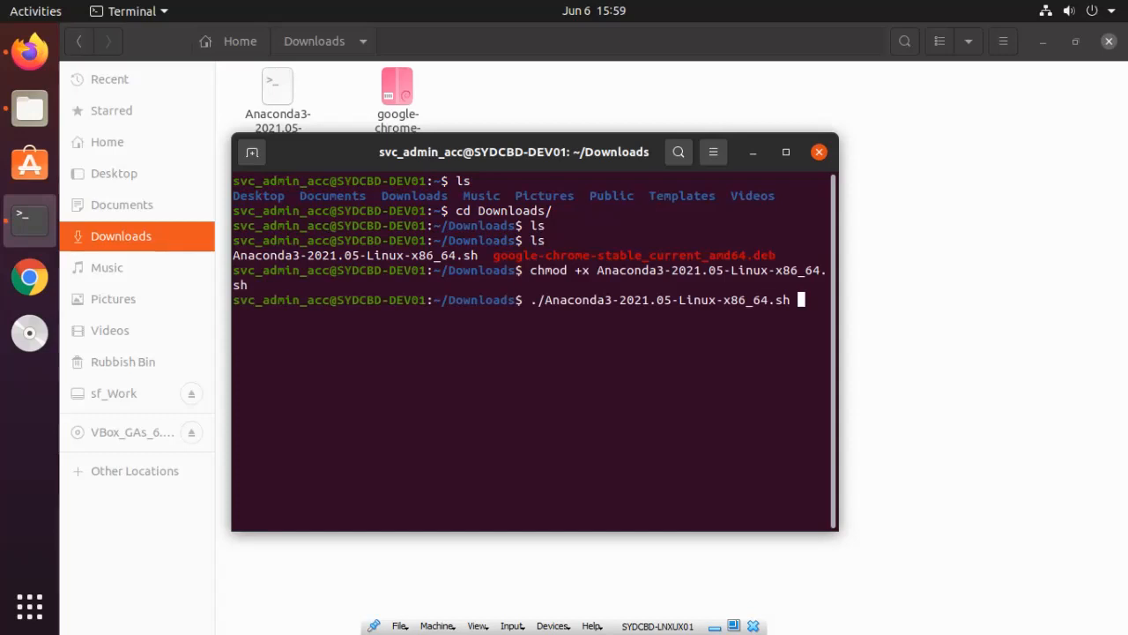
key(Return)
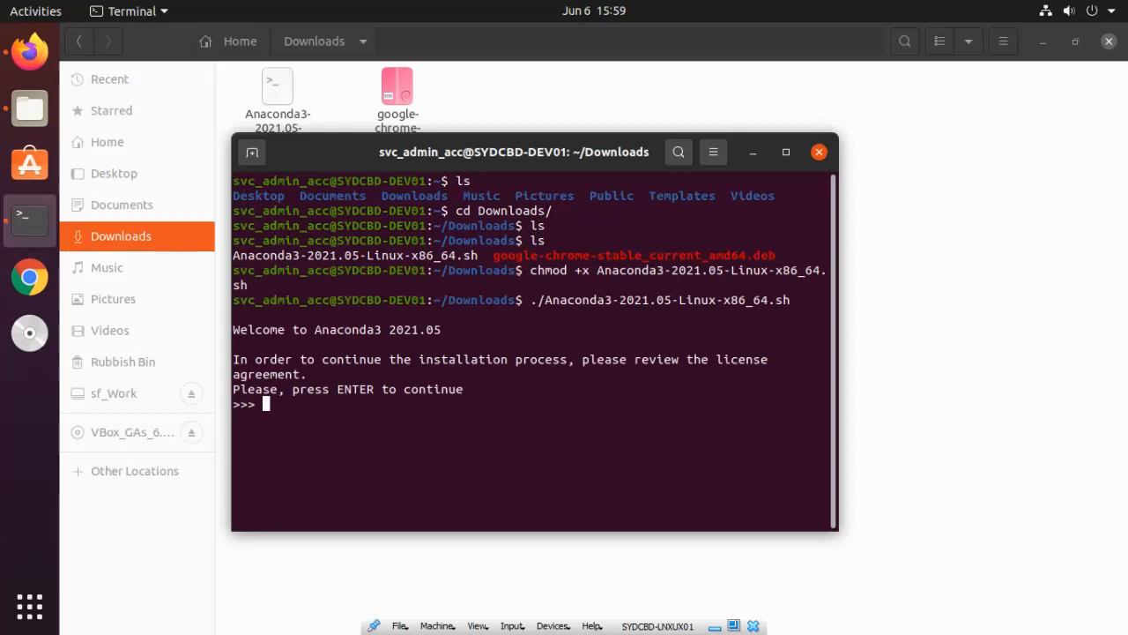
Page through the whole Anaconda Individual Edition license agreement until the installer asks for a yes or no answer.
key(Return)
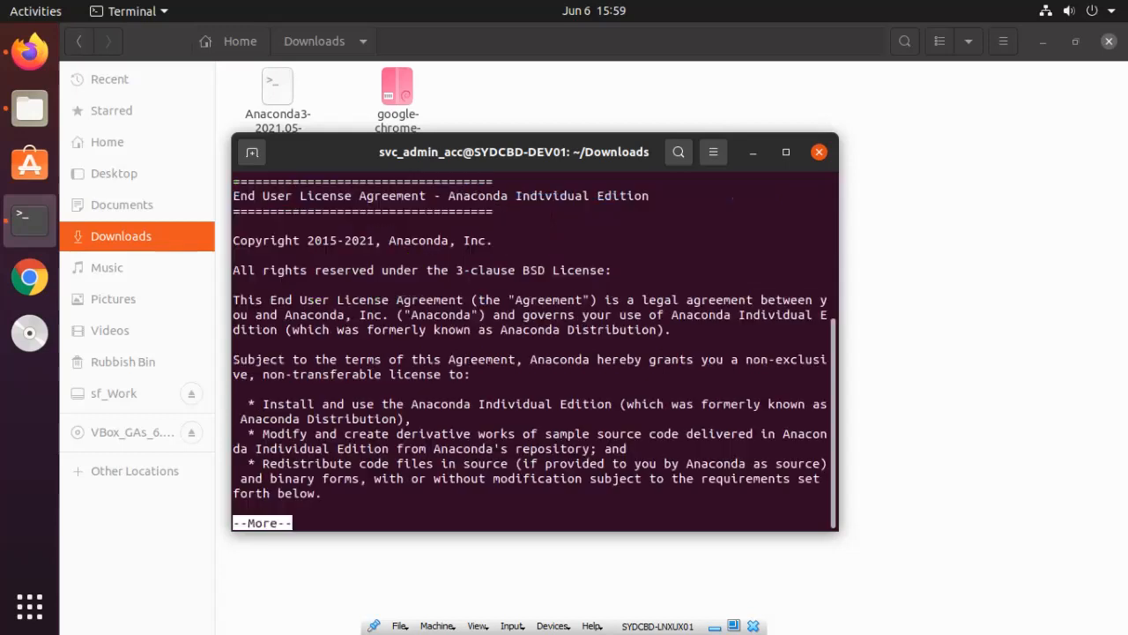
key(Return)
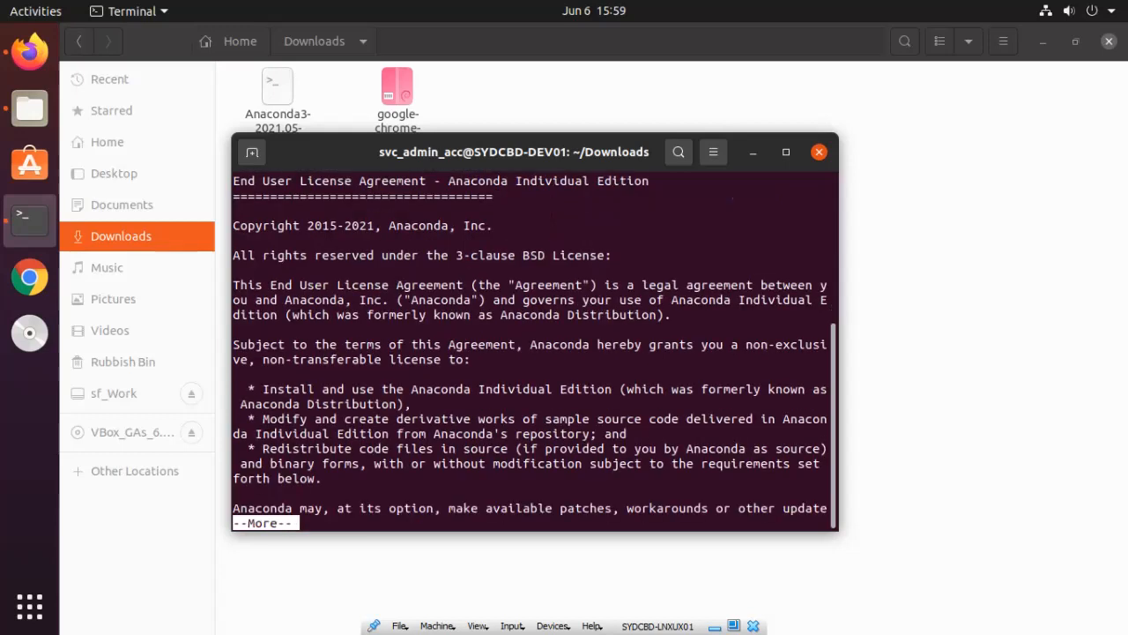
key(Return)
key(Return)
key(Return)
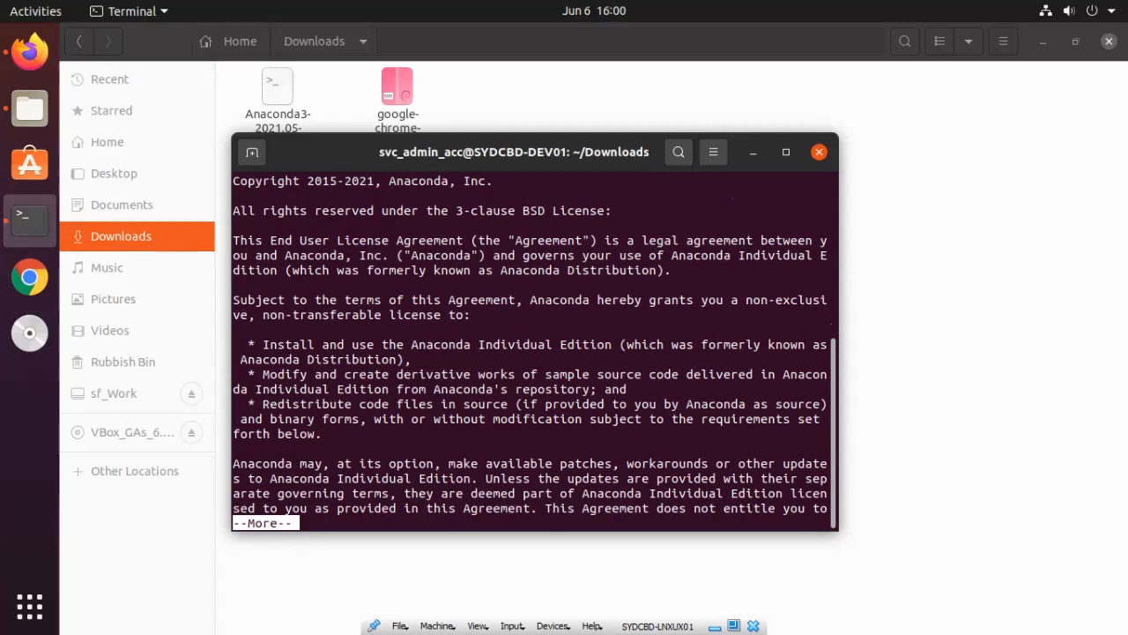
key(Return)
key(Return)
key(Return)
key(Return)
key(Return)
key(Return)
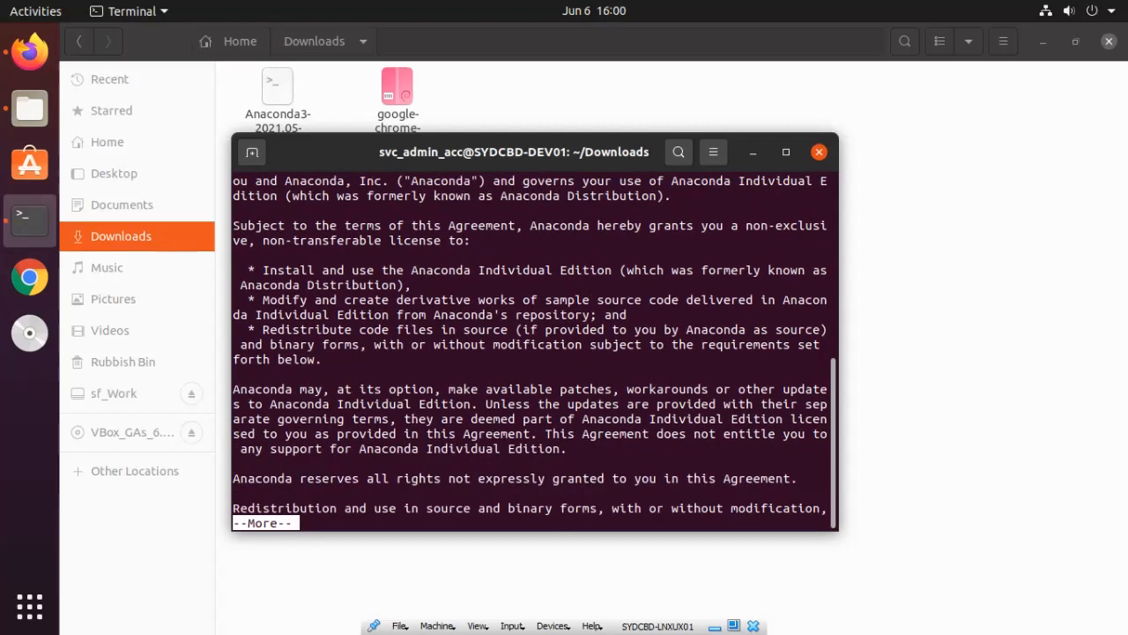
key(Return)
key(Return)
key(Return)
key(Return)
key(Return)
key(Return)
key(Return)
key(Return)
key(Return)
key(Return)
key(Return)
key(Return)
key(Return)
key(Return)
key(Return)
key(Return)
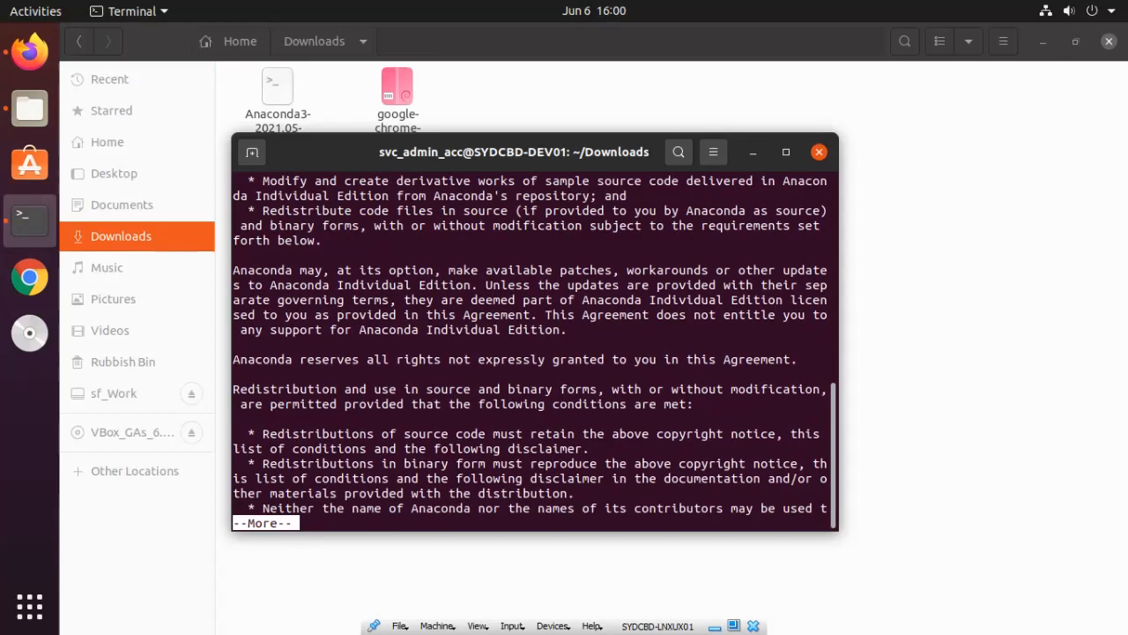
key(Return)
key(Return)
key(Return)
key(Return)
key(Return)
key(Return)
key(Return)
key(Return)
key(Return)
key(Return)
key(Return)
key(Return)
key(Return)
key(Return)
key(Return)
key(Return)
key(Return)
key(Return)
key(Return)
key(Return)
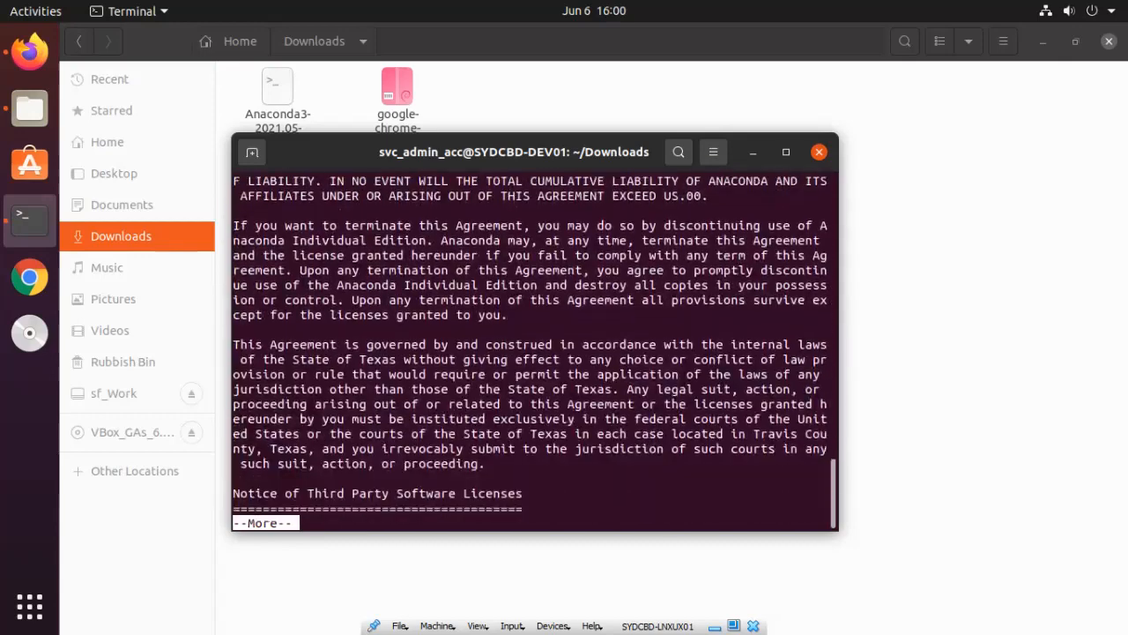
key(Return)
key(Return)
key(Return)
key(Return)
key(Return)
key(Return)
key(Return)
key(Return)
key(Return)
key(Return)
key(Return)
key(Return)
key(Return)
key(Return)
key(Return)
key(Return)
key(Return)
key(Return)
key(Return)
key(Return)
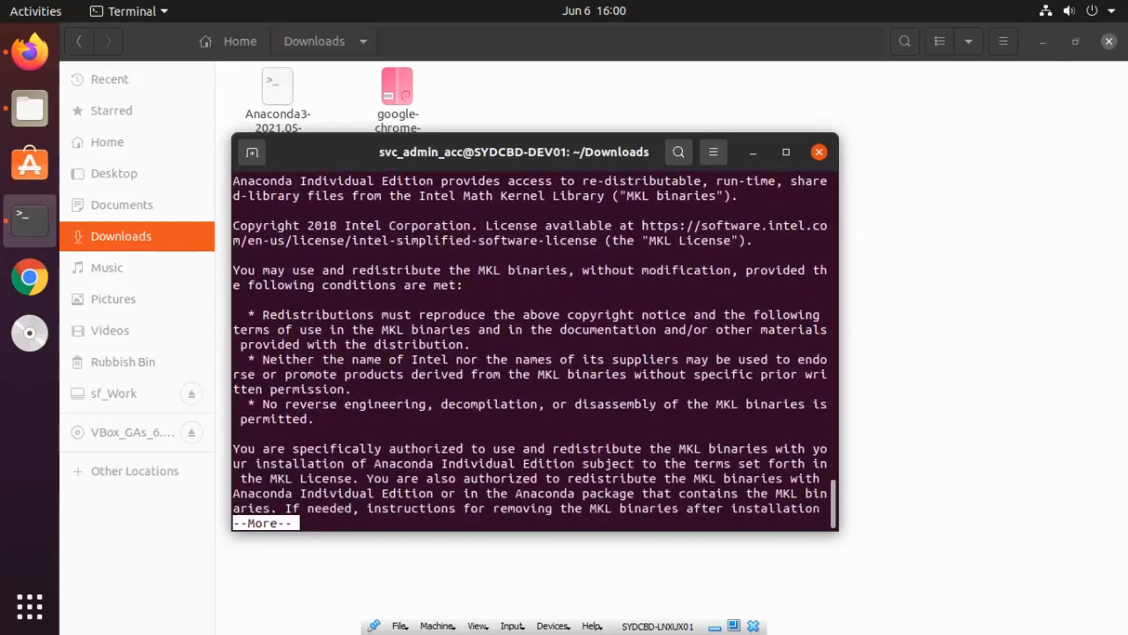
key(Return)
key(Return)
key(Return)
key(Return)
key(Return)
key(Return)
key(Return)
key(Return)
key(Return)
key(Return)
key(Return)
key(Return)
key(Return)
key(Return)
key(Return)
key(Return)
key(Return)
key(Return)
key(Return)
key(Return)
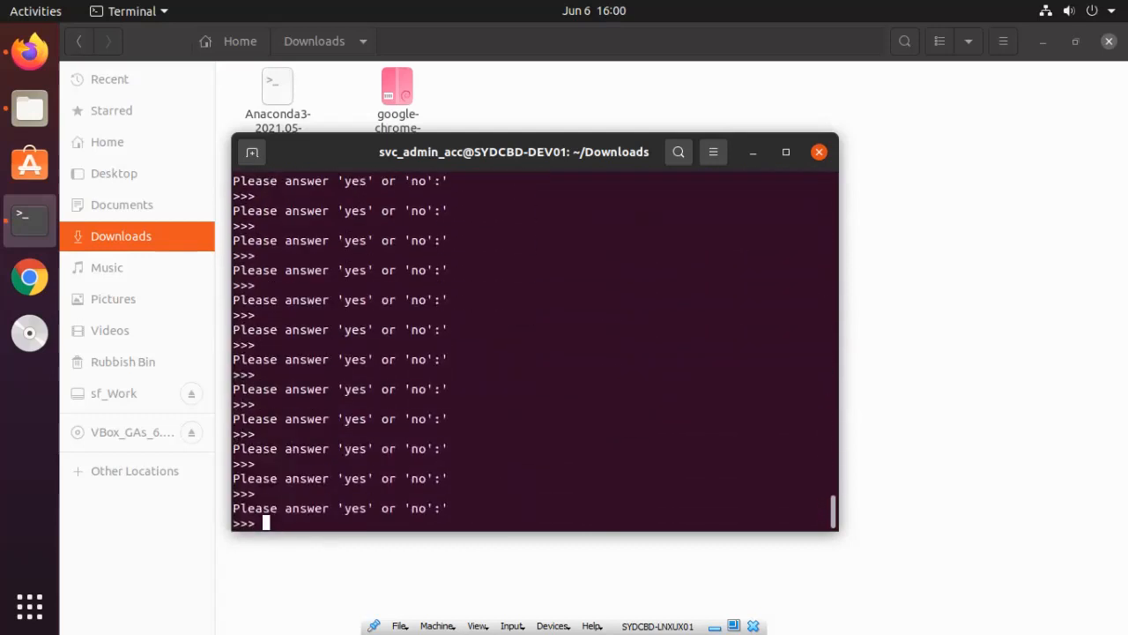
Accept the license terms with yes and confirm the default anaconda3 install location in the home folder.
text(yes)
key(Return)
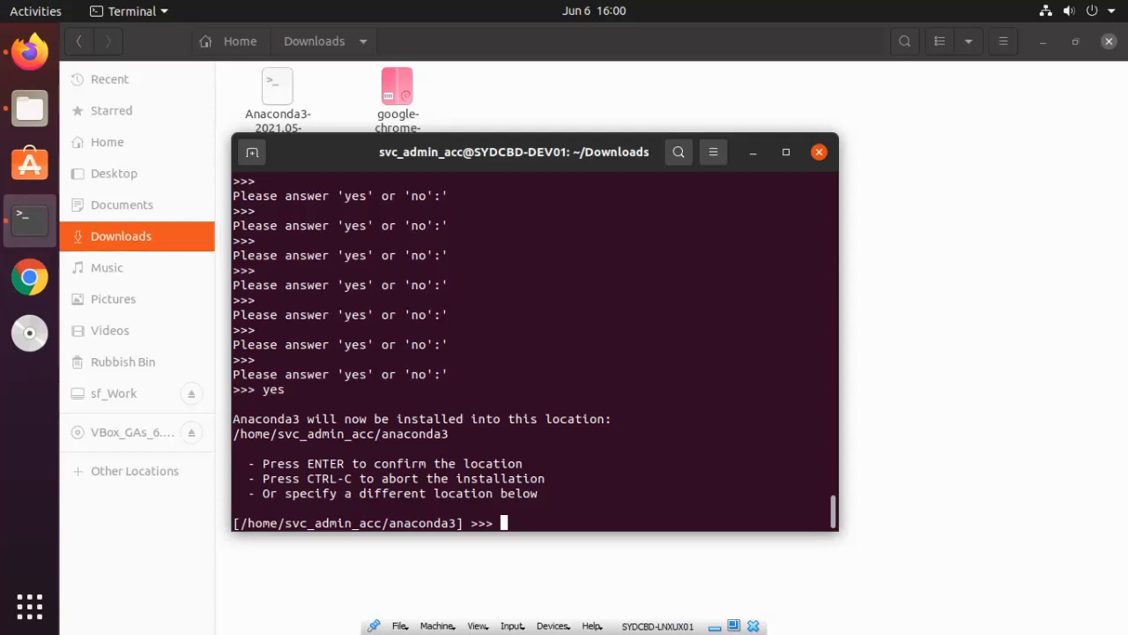
key(Return)
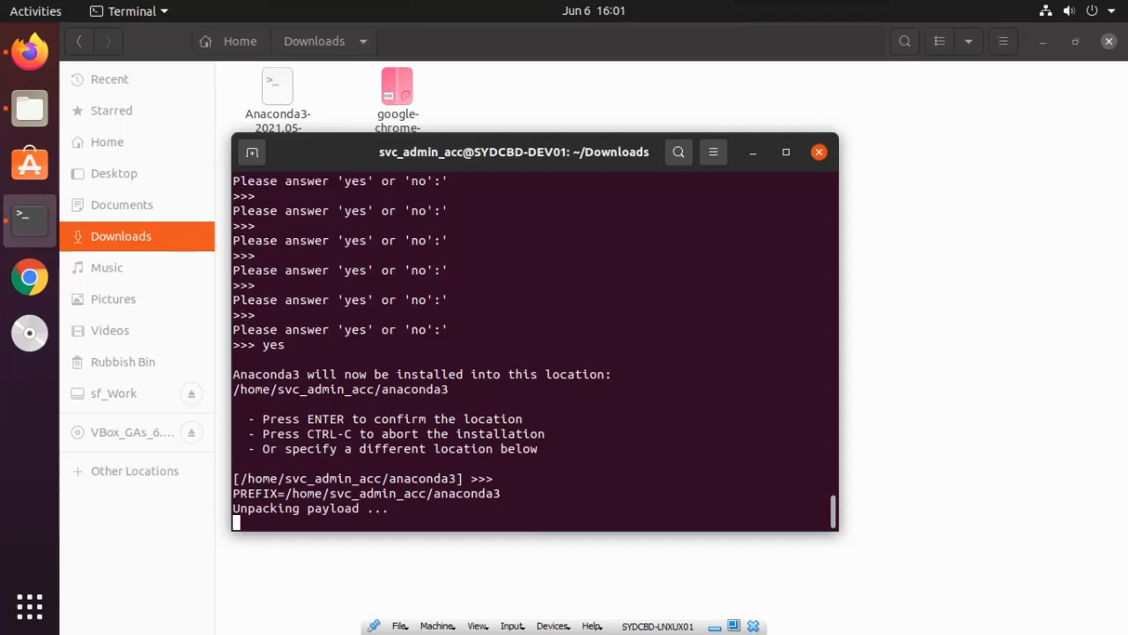
Open a second Terminal window and arrange it beside the one running the installer.
right_click(29, 219)
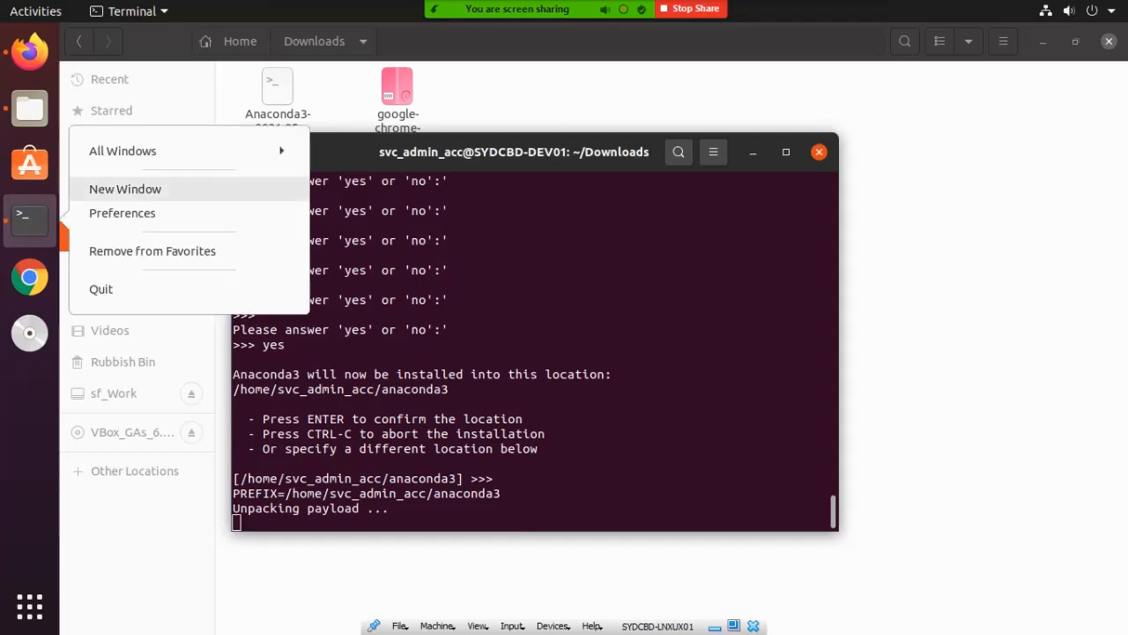
click(125, 189)
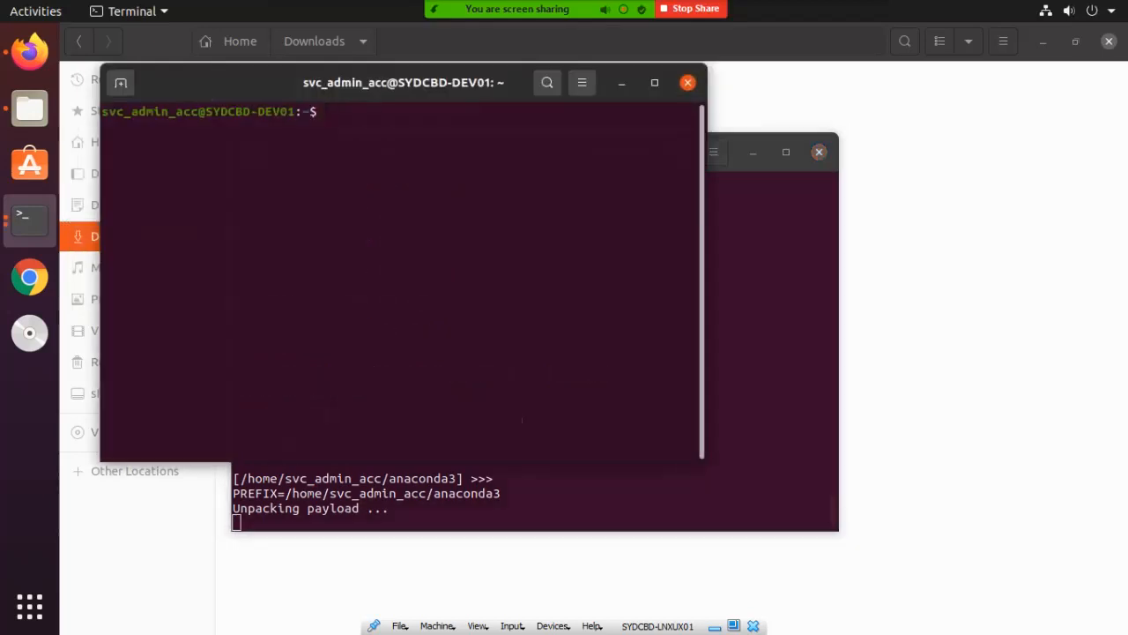
drag(652, 109, 652, 90)
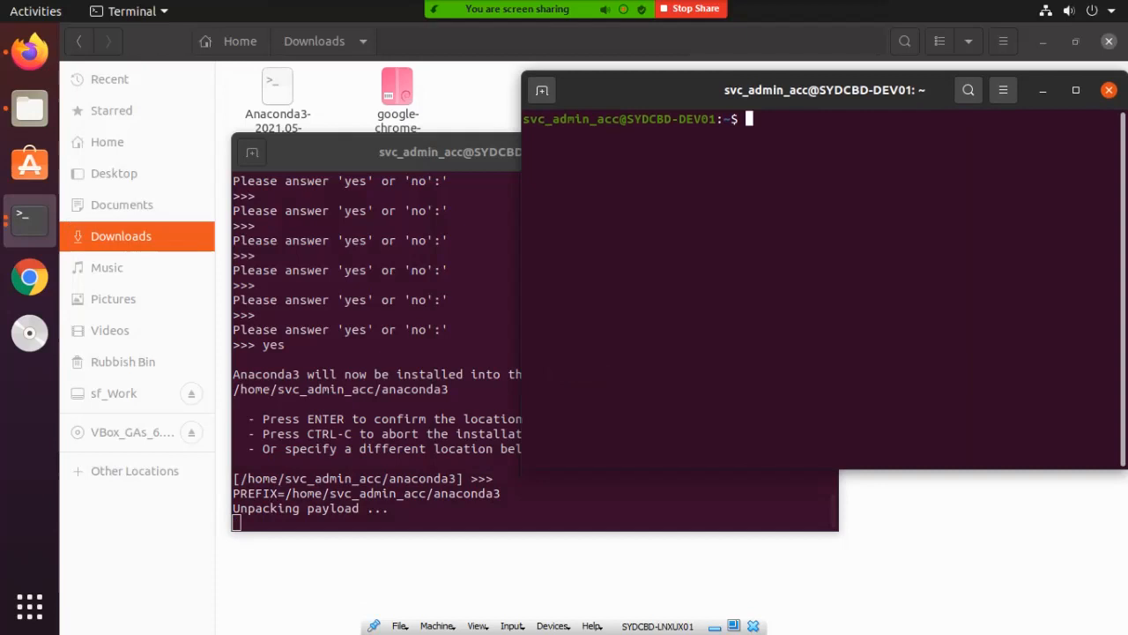
drag(423, 152, 251, 138)
click(810, 264)
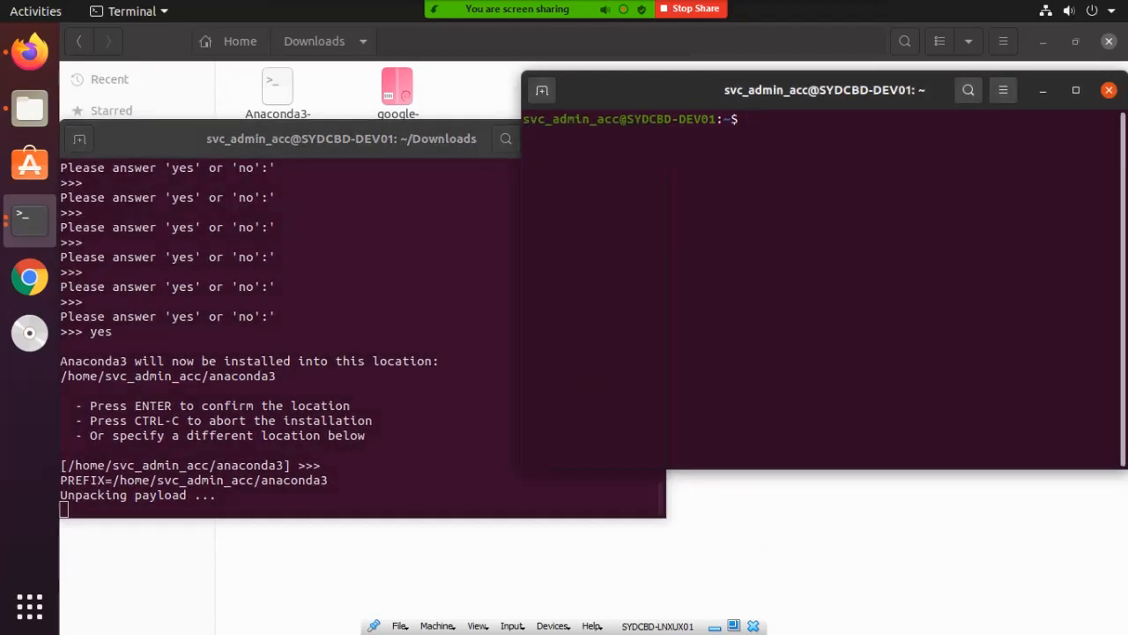
Monitor the running processes with top in the second Terminal window and make that window taller.
text(top)
key(Return)
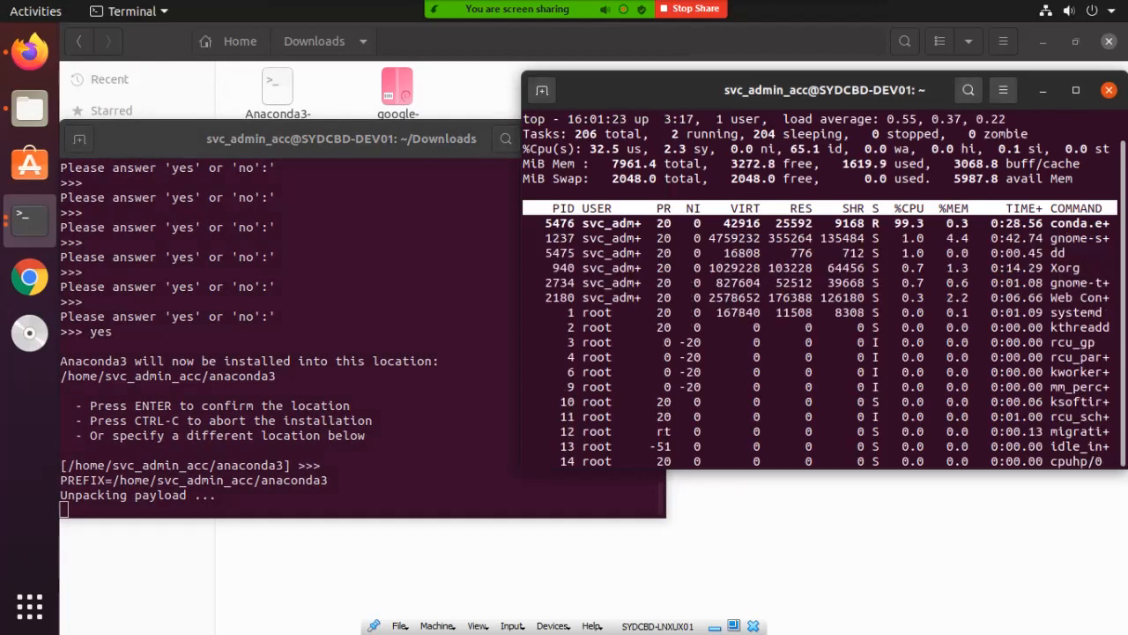
drag(824, 470, 825, 577)
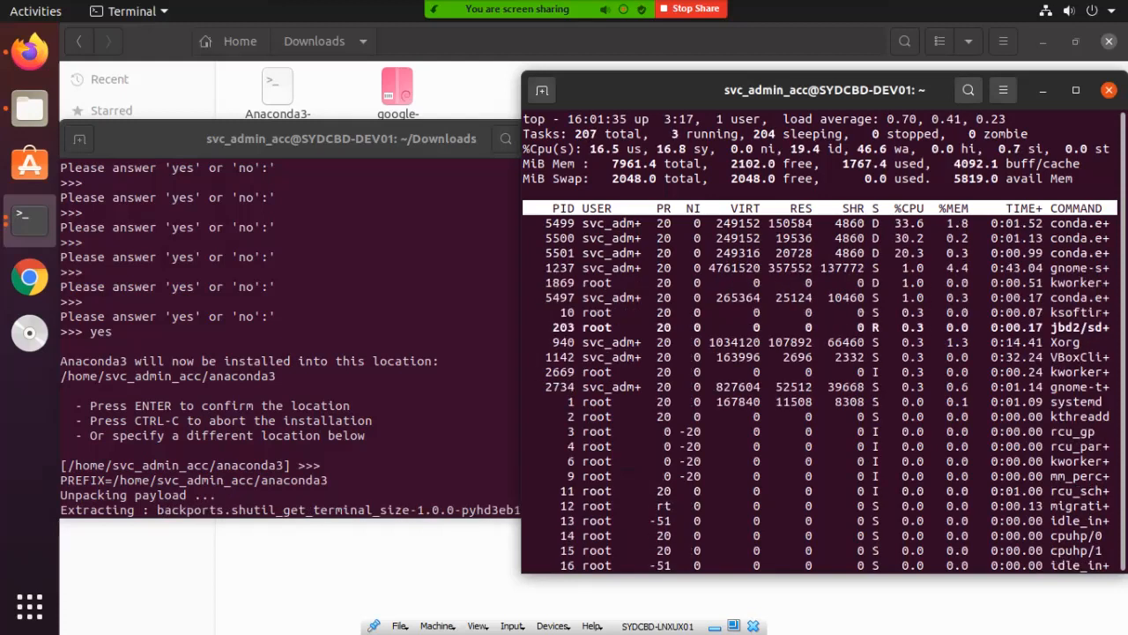
Bring the installer's Terminal window forward and answer n to initializing Anaconda3 with conda init.
click(370, 352)
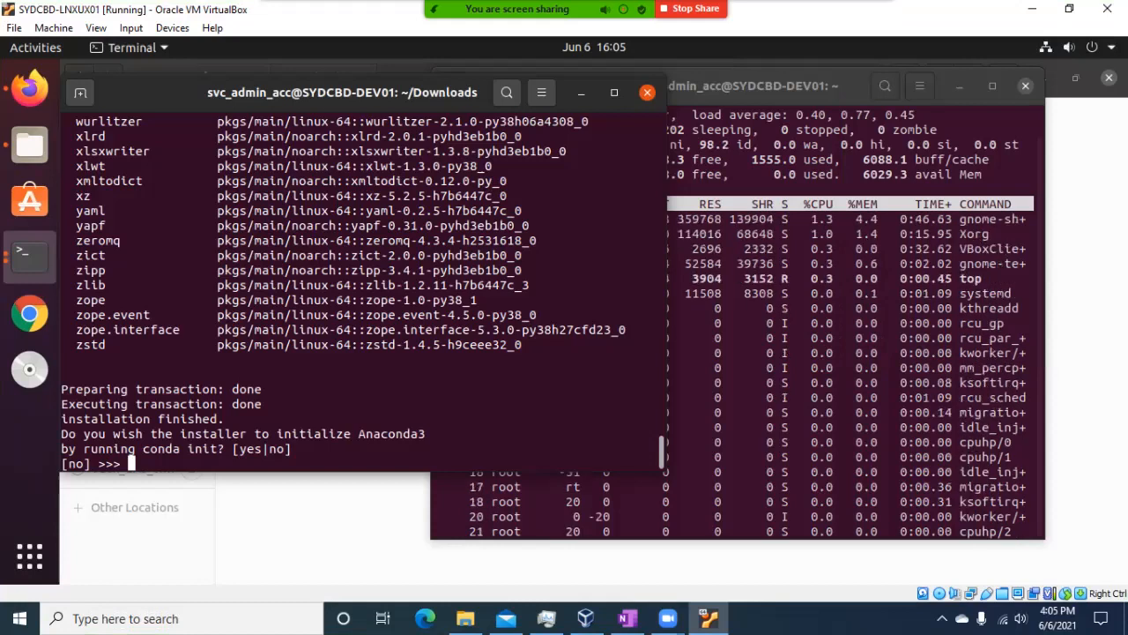
drag(342, 93, 387, 90)
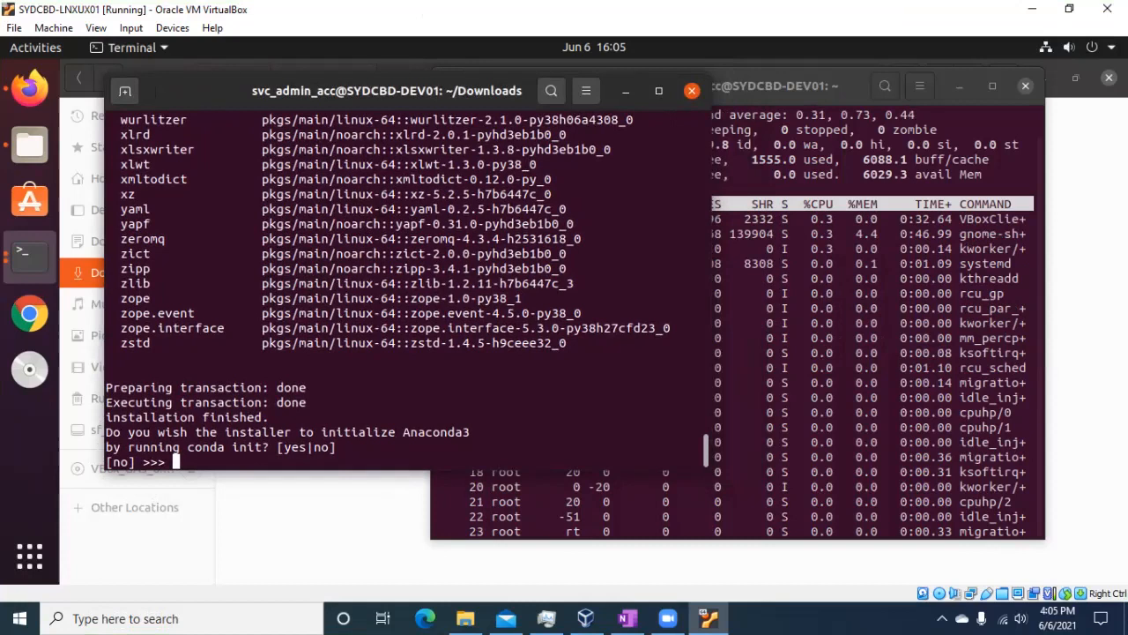
text(n)
key(Return)
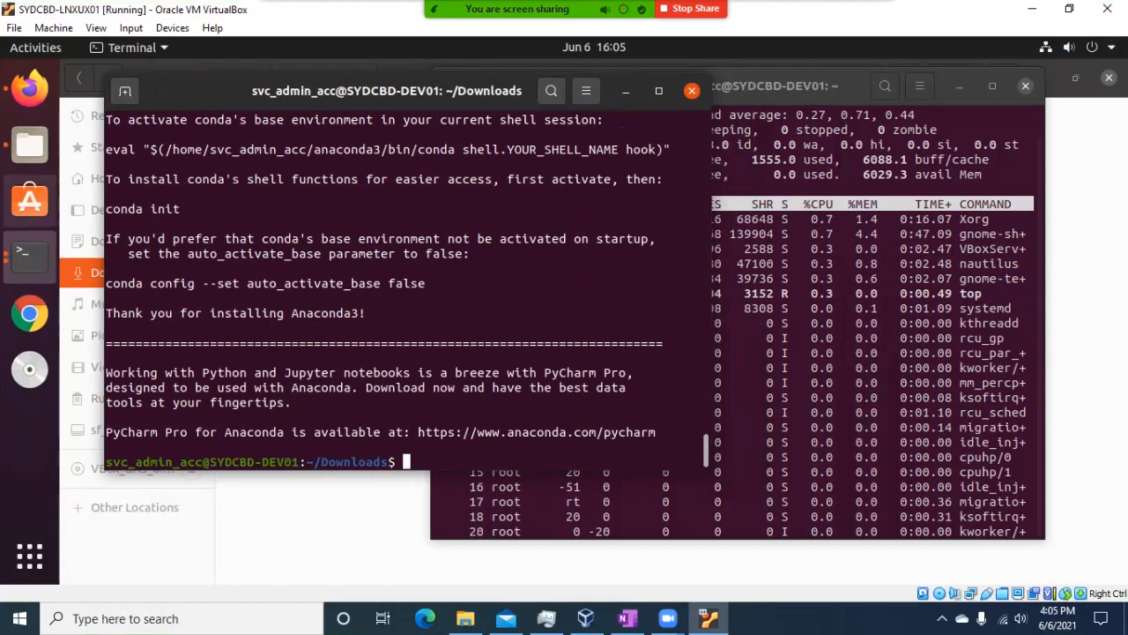
Inspect the contents of the anaconda3 folder in Home using Files, and minimize Files to return to the Terminal.
click(29, 144)
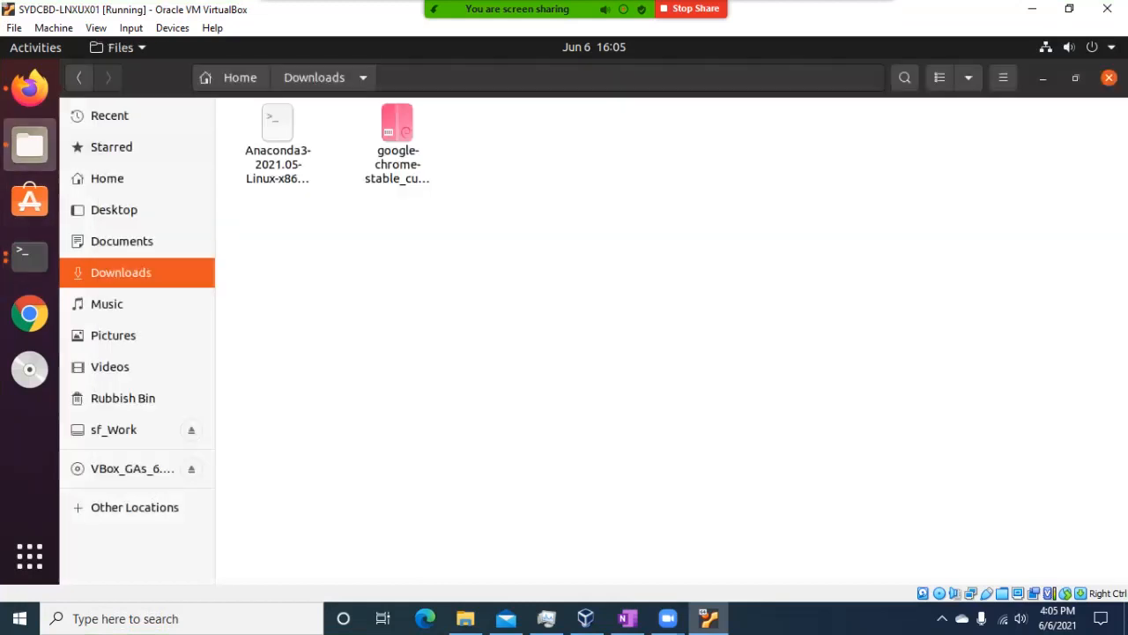
click(108, 178)
click(494, 309)
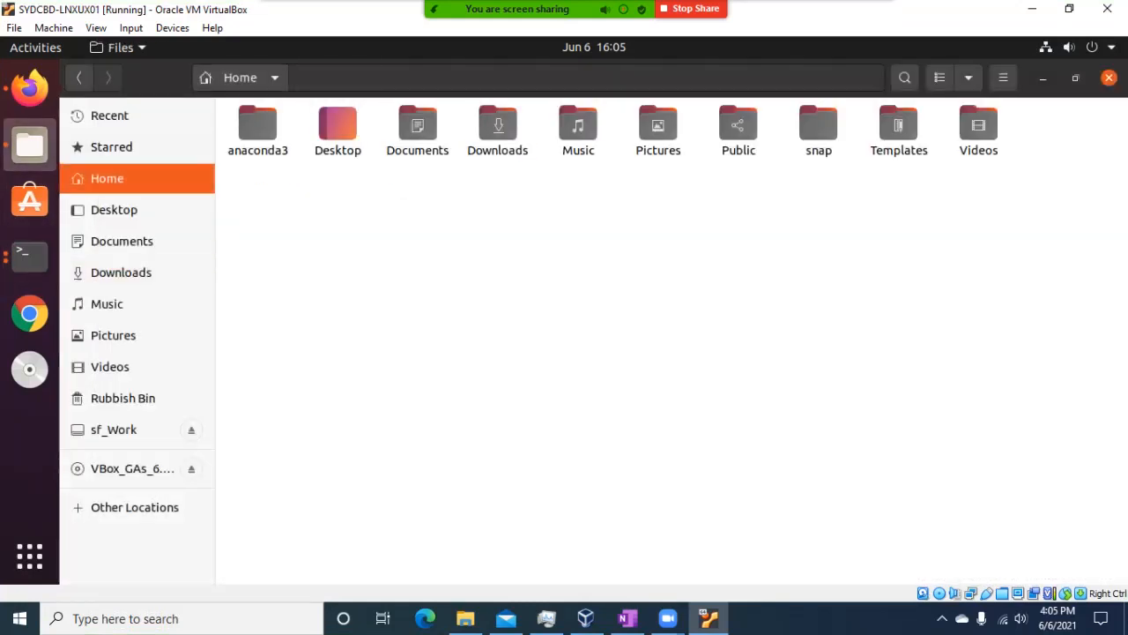
click(258, 125)
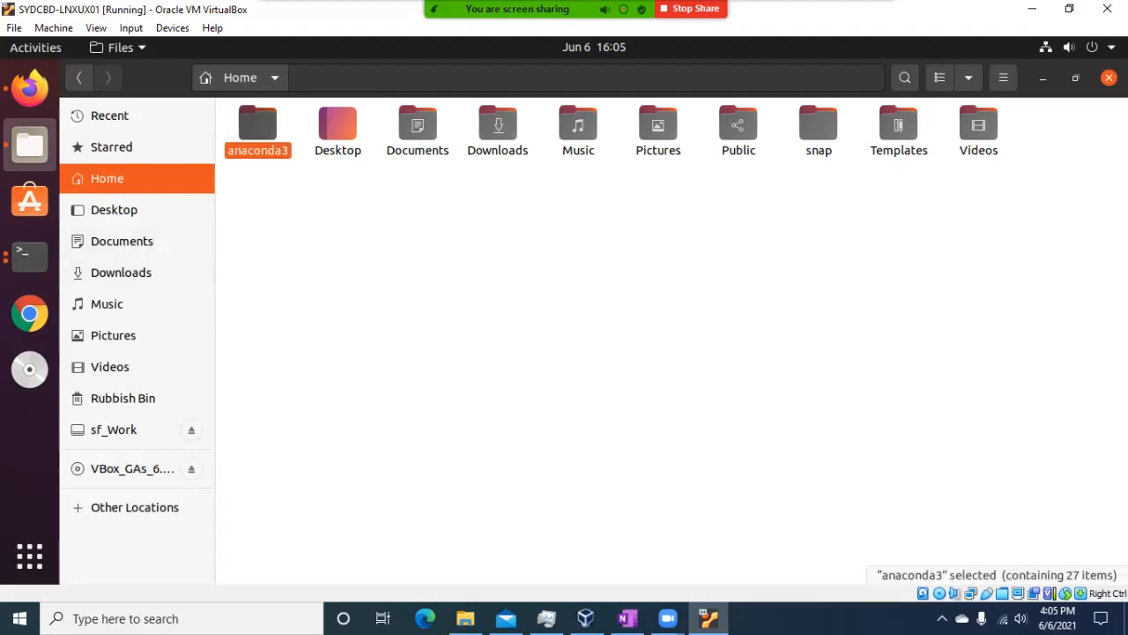
double_click(258, 126)
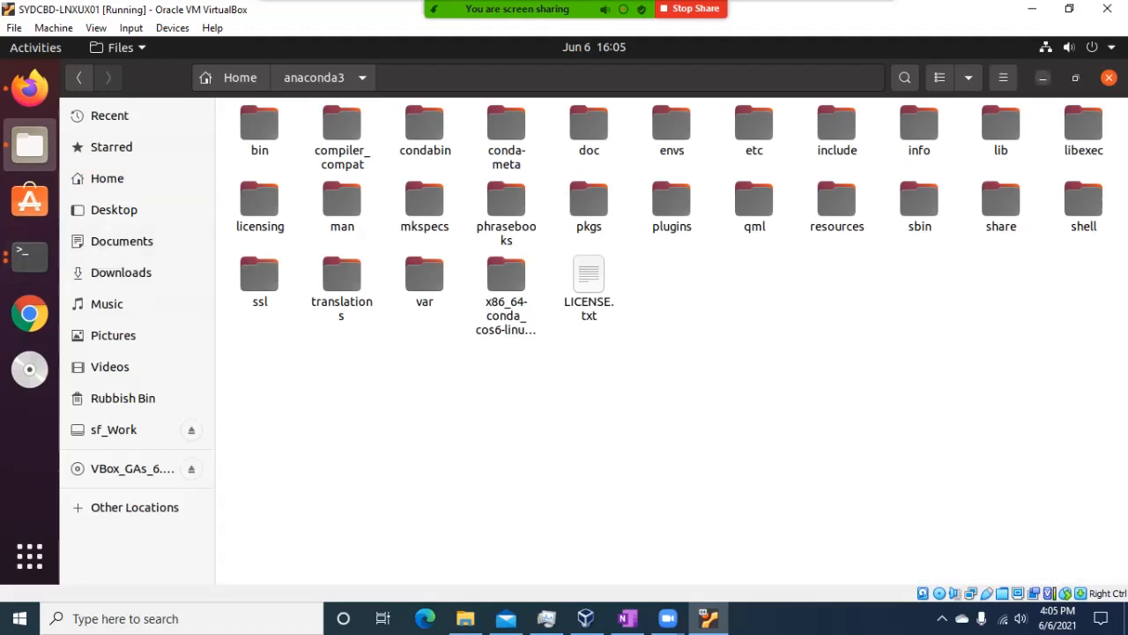
click(1042, 77)
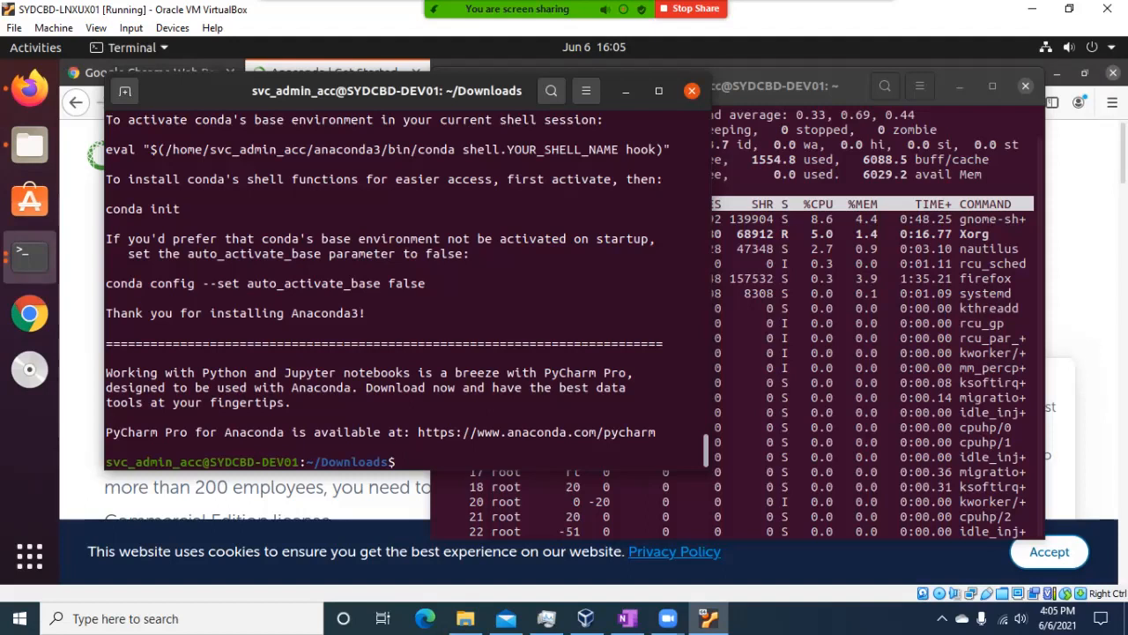
Try to launch Anaconda Navigator from the Terminal with the anaconda-navigator command.
text(anaconda-navigator)
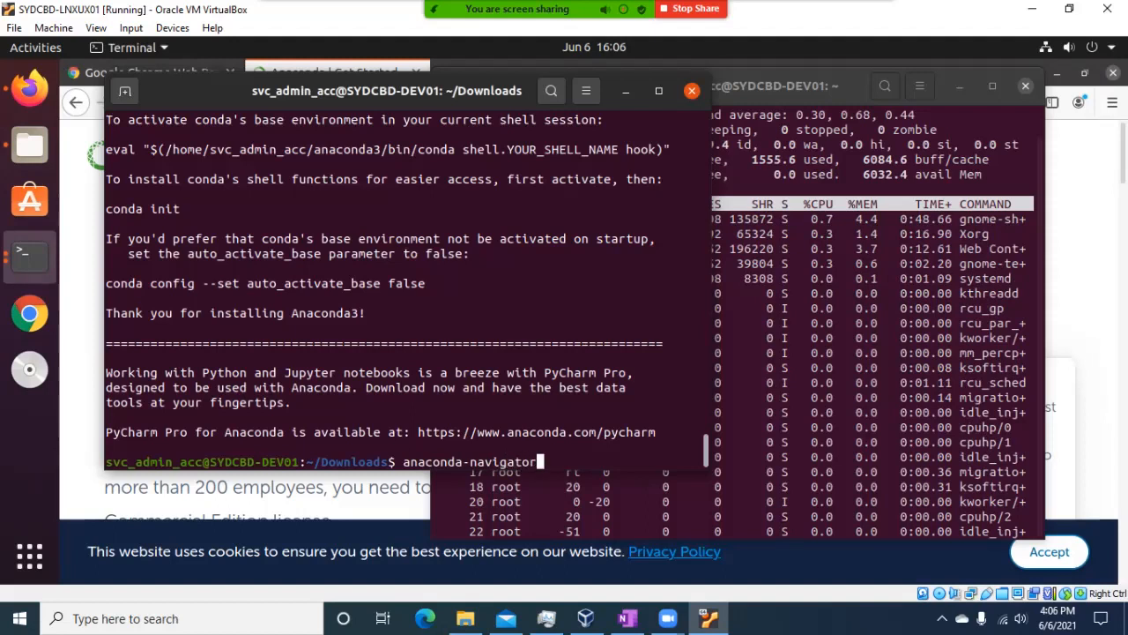
key(Return)
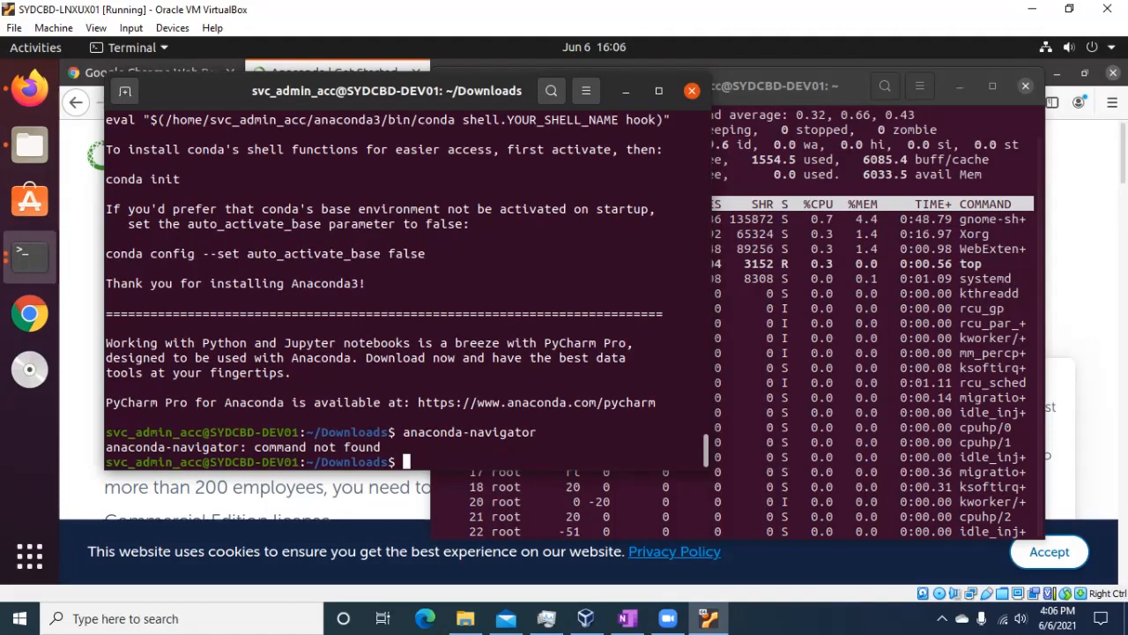
Add Anaconda's bin folder to the search path with export PATH=~/anaconda3/bin/:$PATH.
text(export PATH)
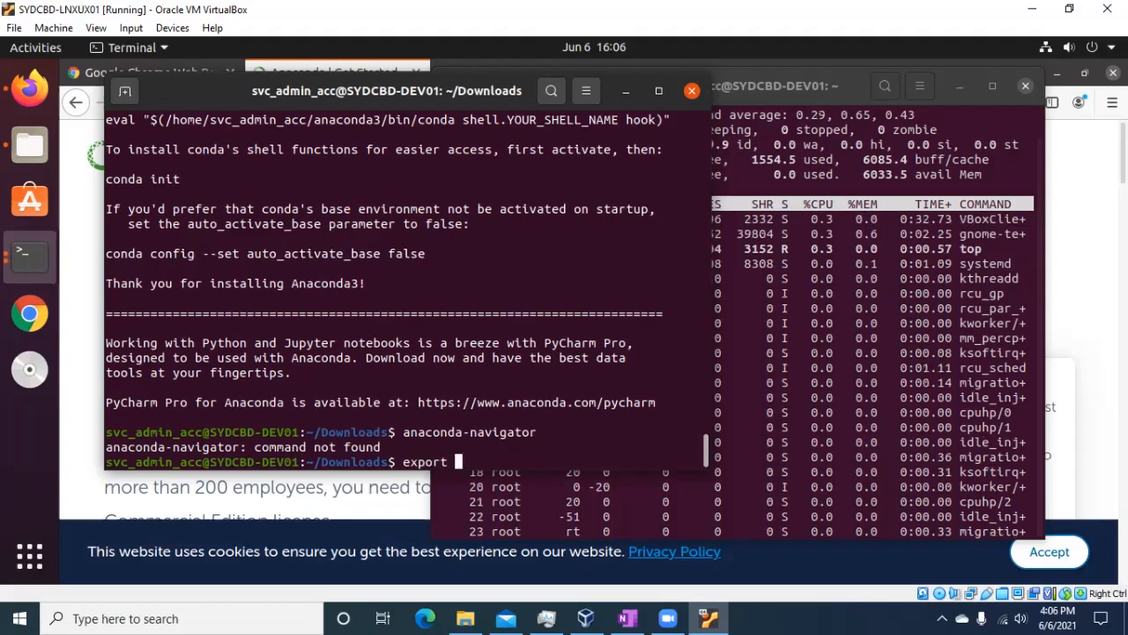
text(=)
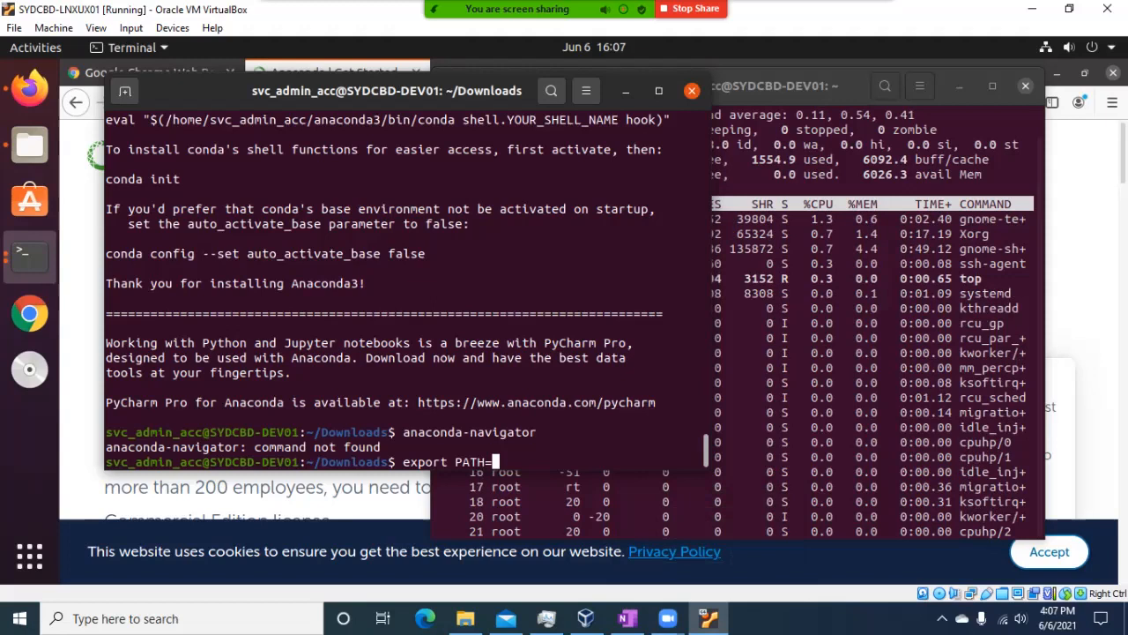
text(~)
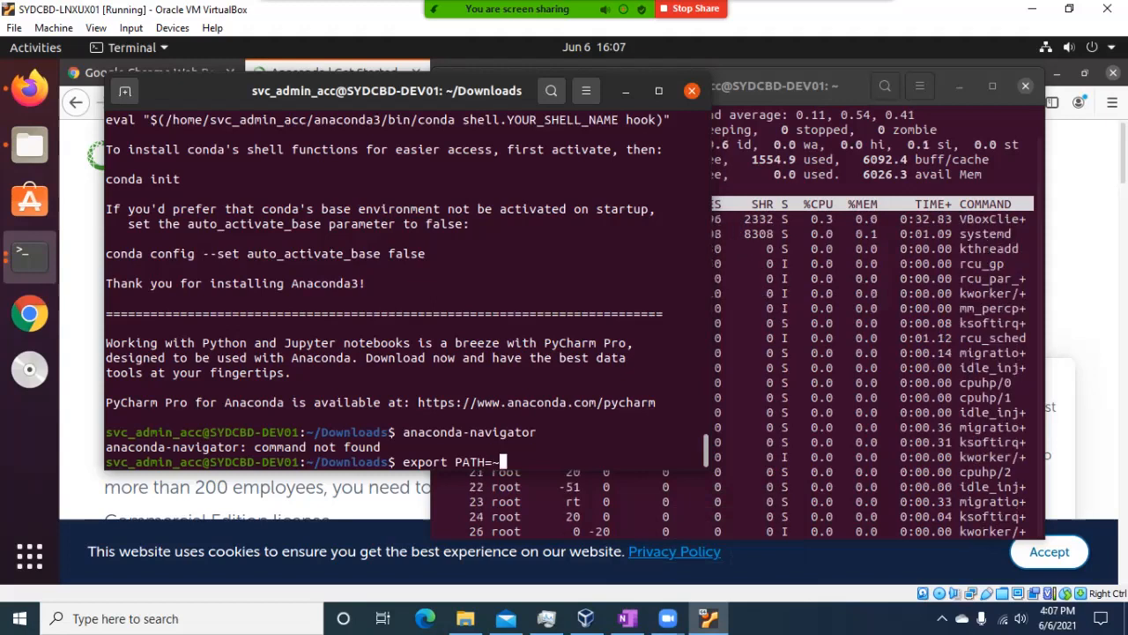
text(/ana)
key(Tab)
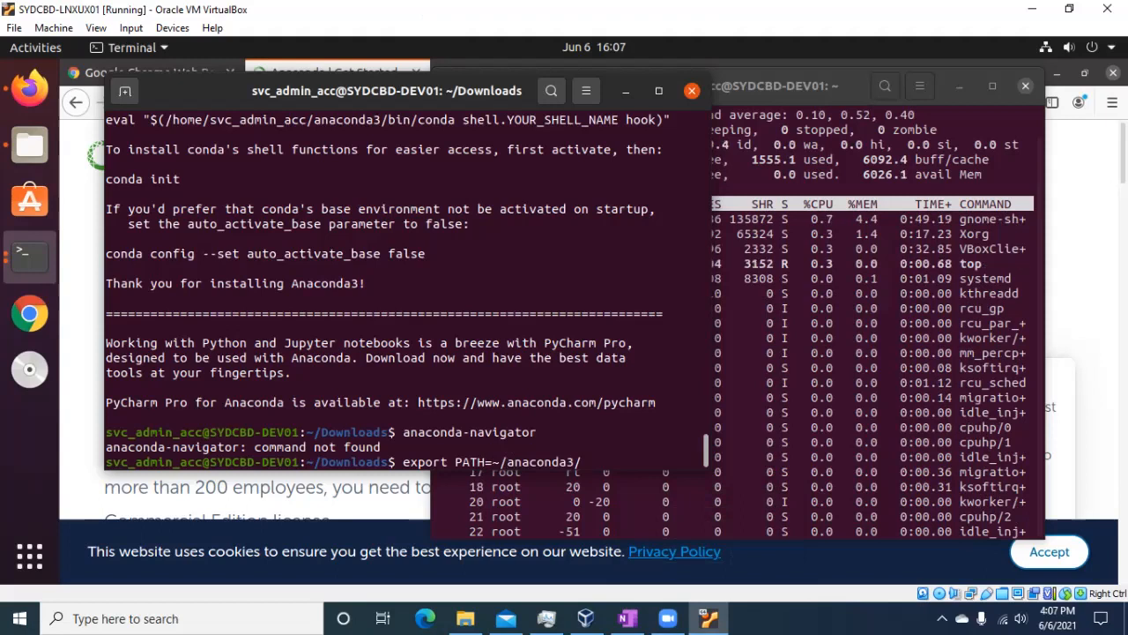
text(bin/)
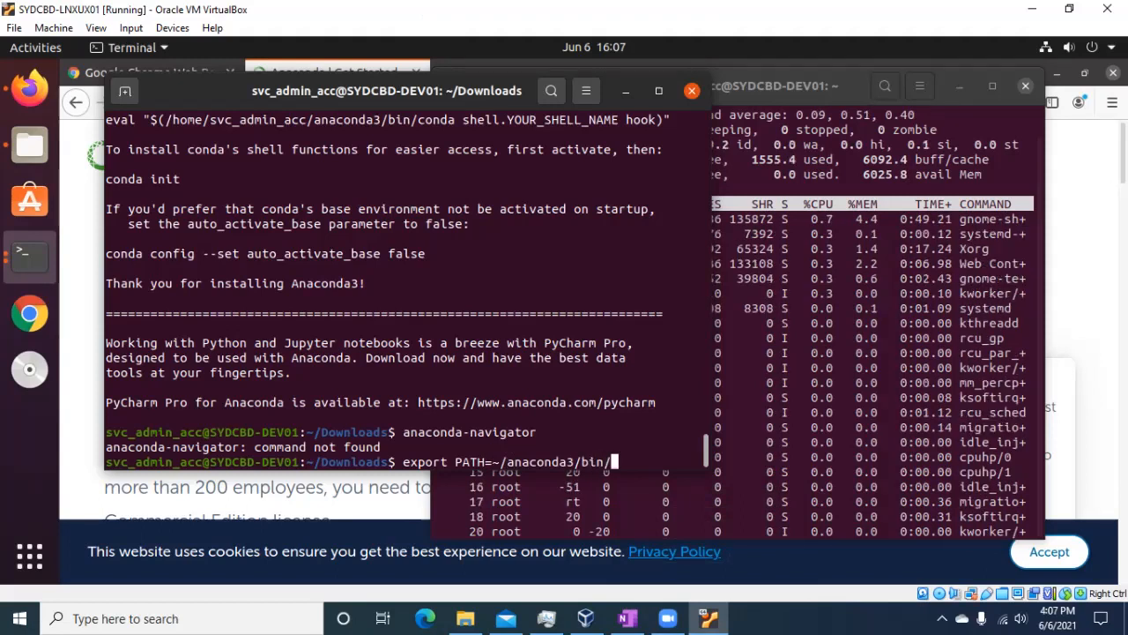
text(:)
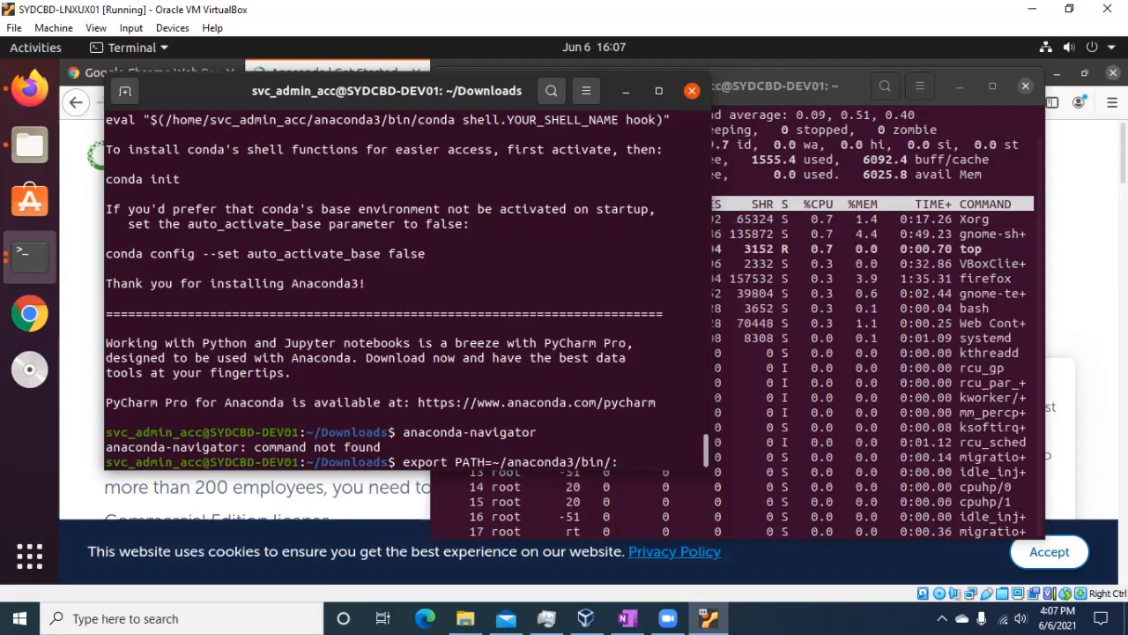
text($PATH)
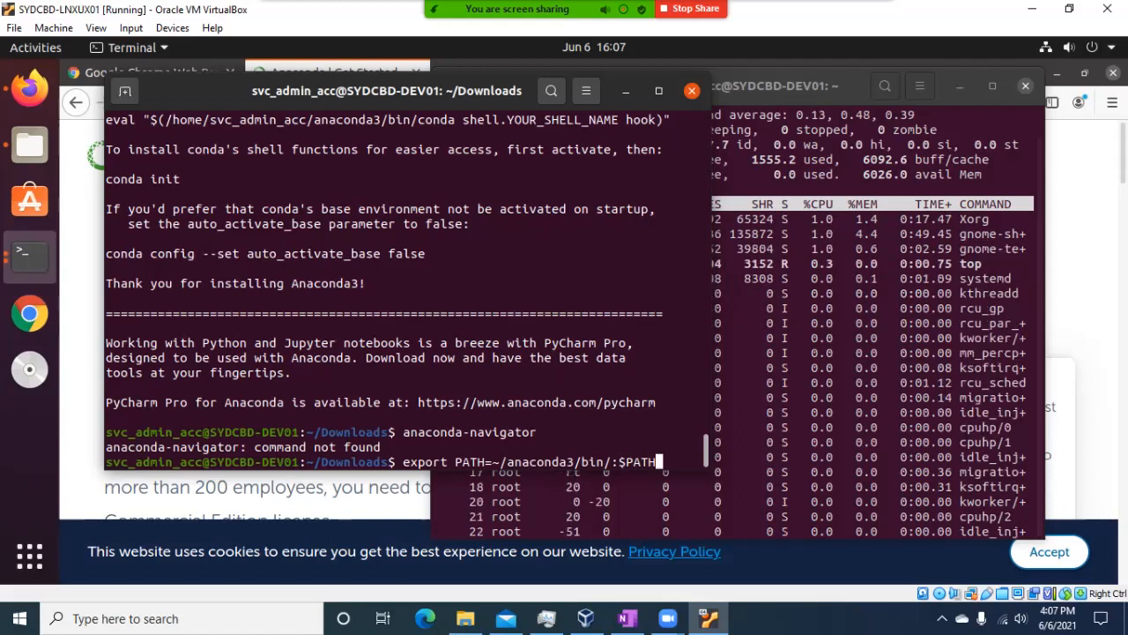
key(Return)
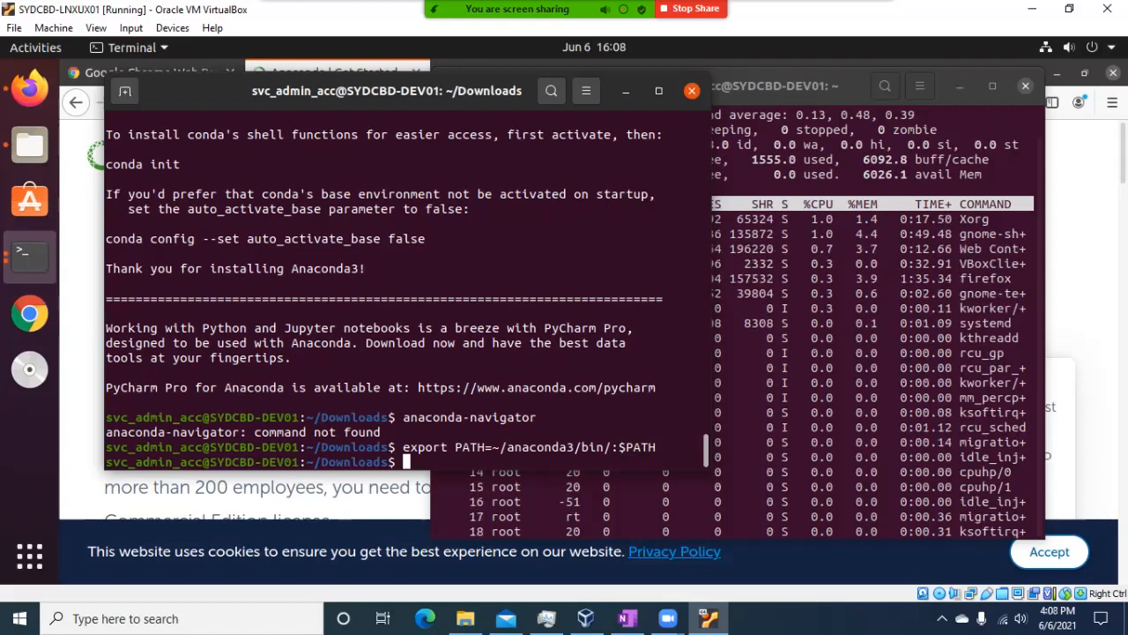
Print the search path with echo $PATH and launch Anaconda Navigator by running anaconda-navigator again.
text(echo $PATH)
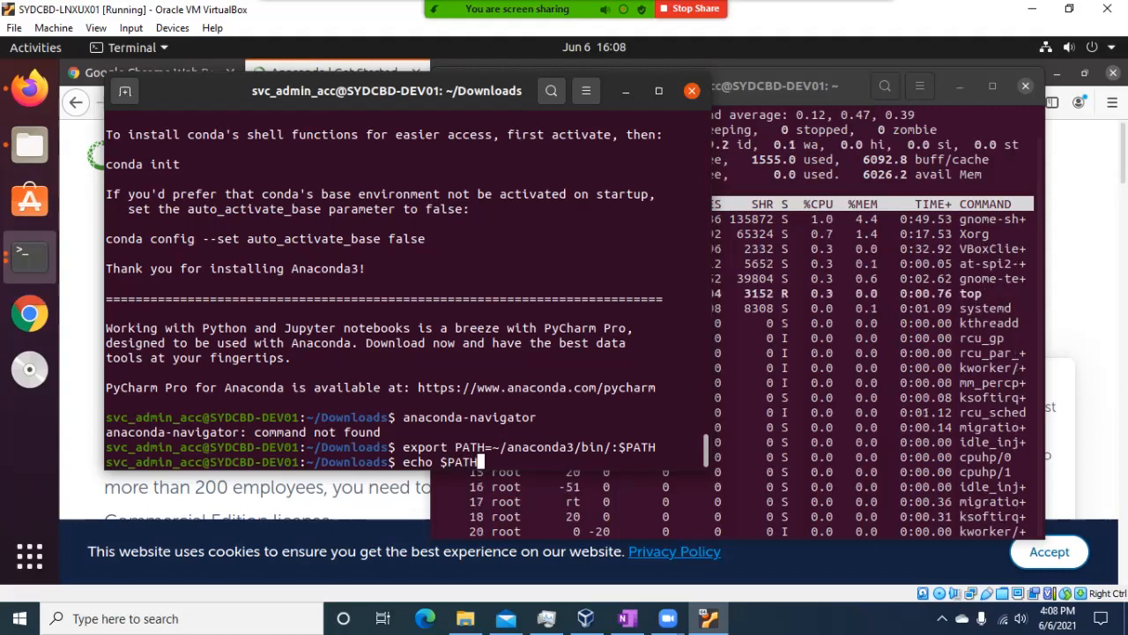
key(Return)
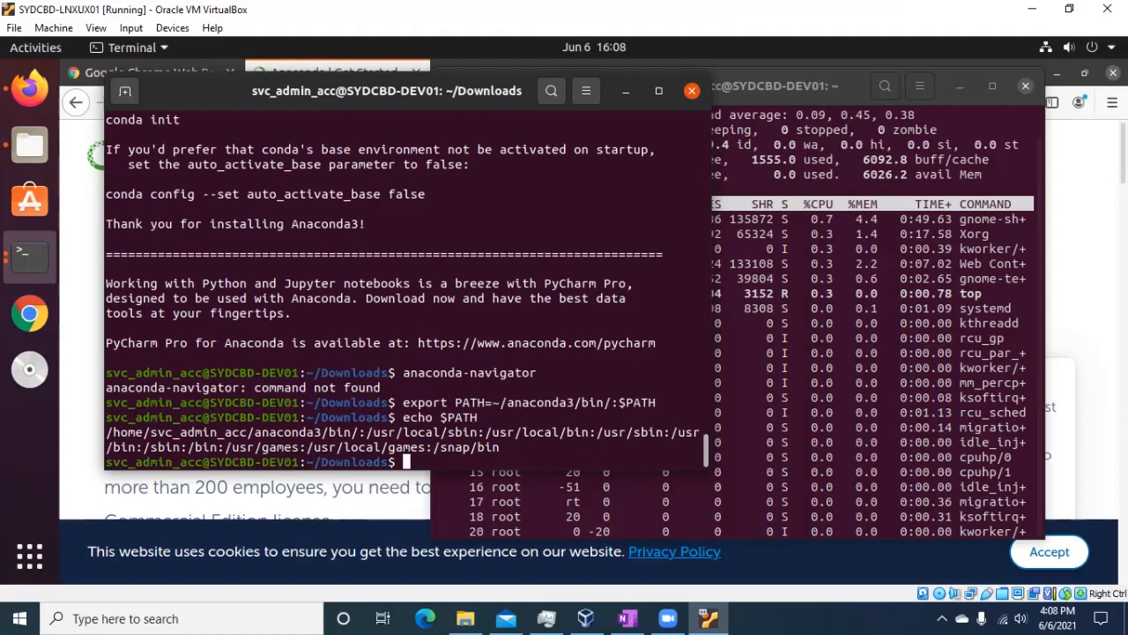
key(Up)
key(Up)
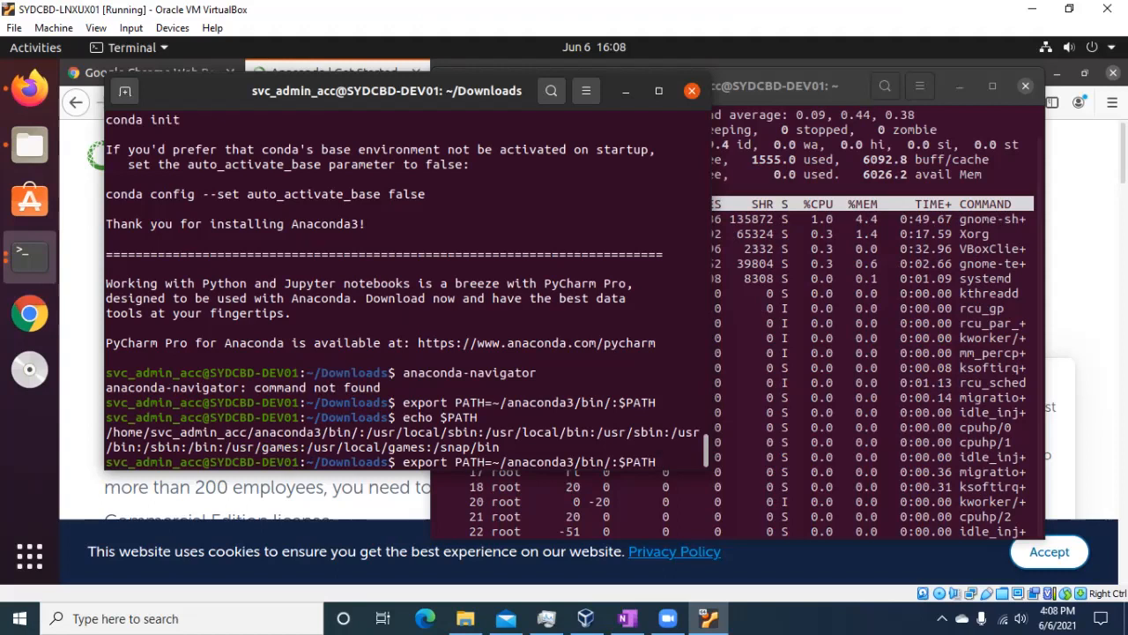
key(Up)
key(Return)
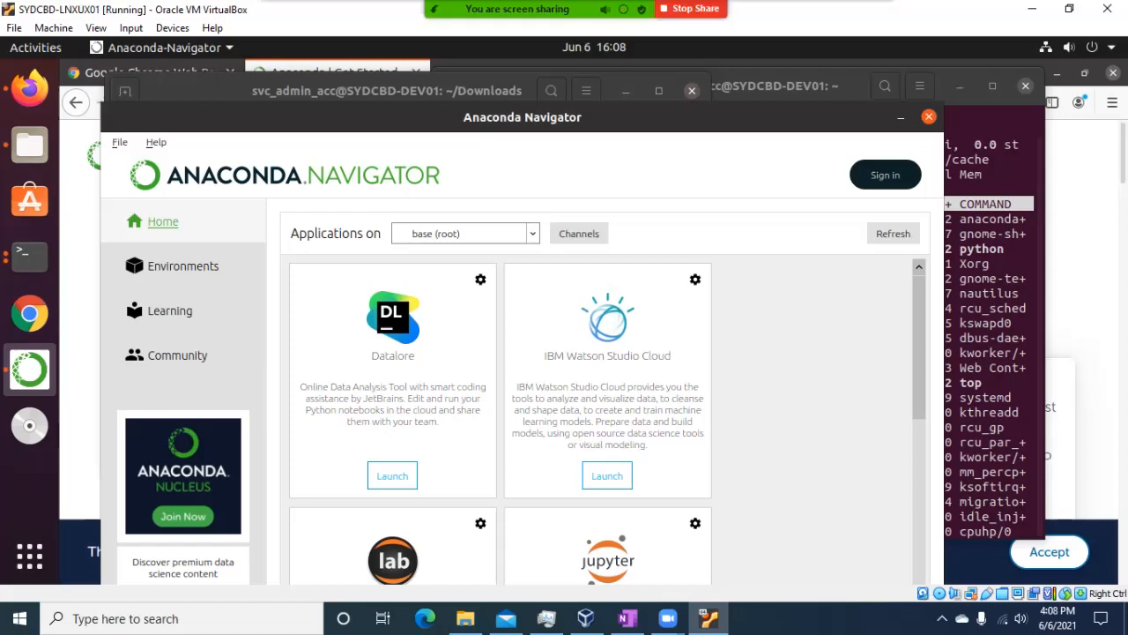
Switch the virtual machine to full-screen mode and widen the Anaconda Navigator window to show three applications per row.
click(97, 27)
click(132, 45)
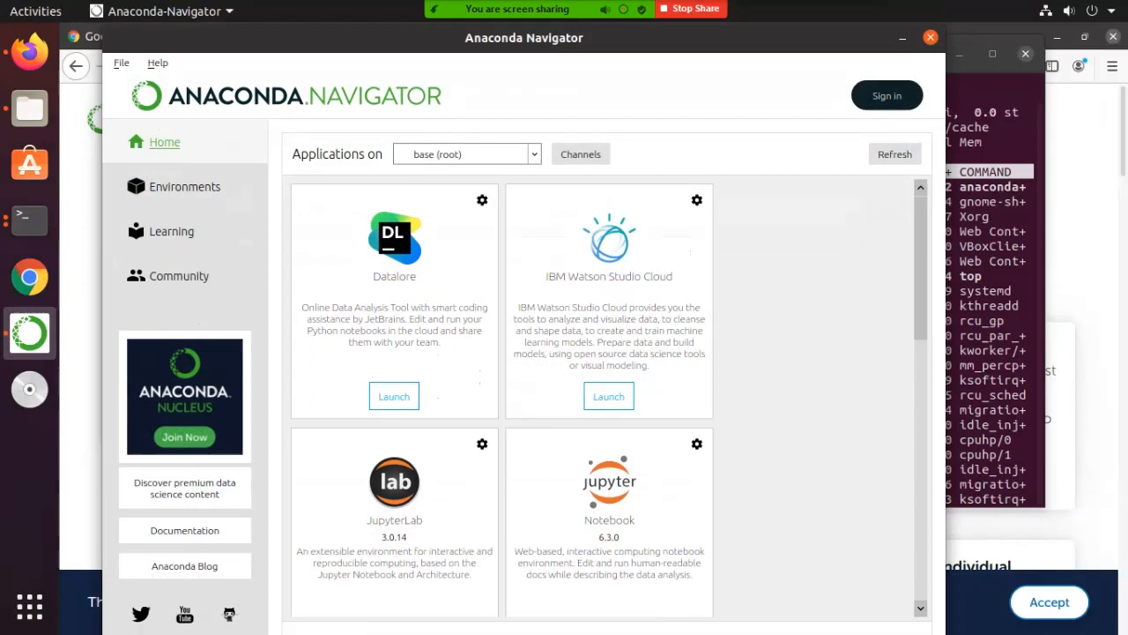
drag(946, 343, 1123, 344)
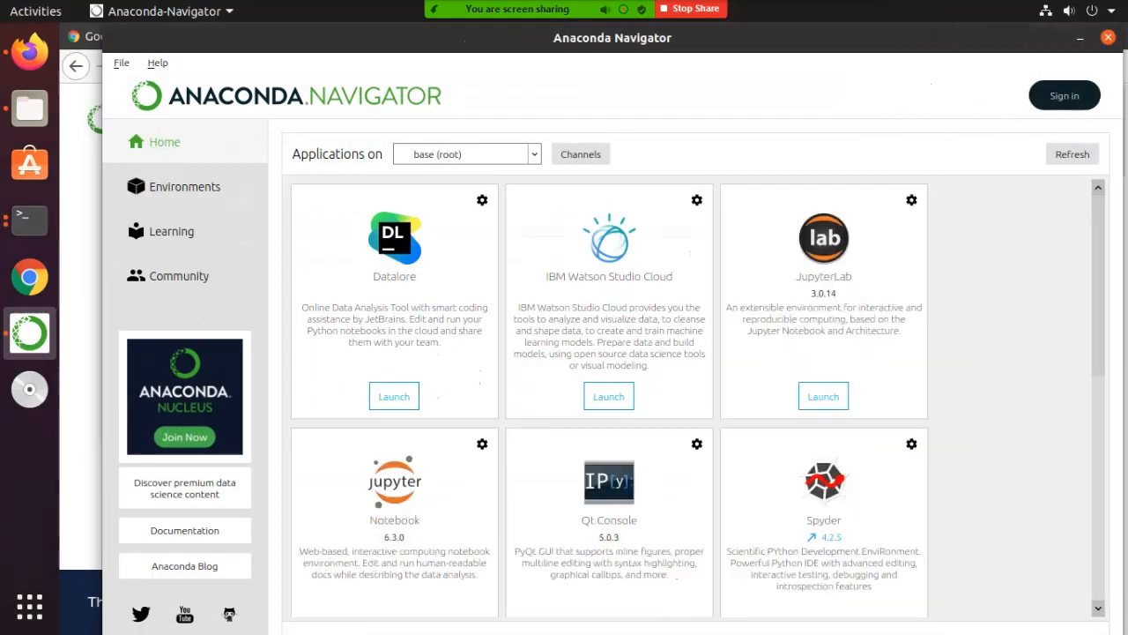
Look through the applications on Navigator's Home page and check which environments they can be shown for.
scroll(696, 397, down, 10)
scroll(696, 397, up, 10)
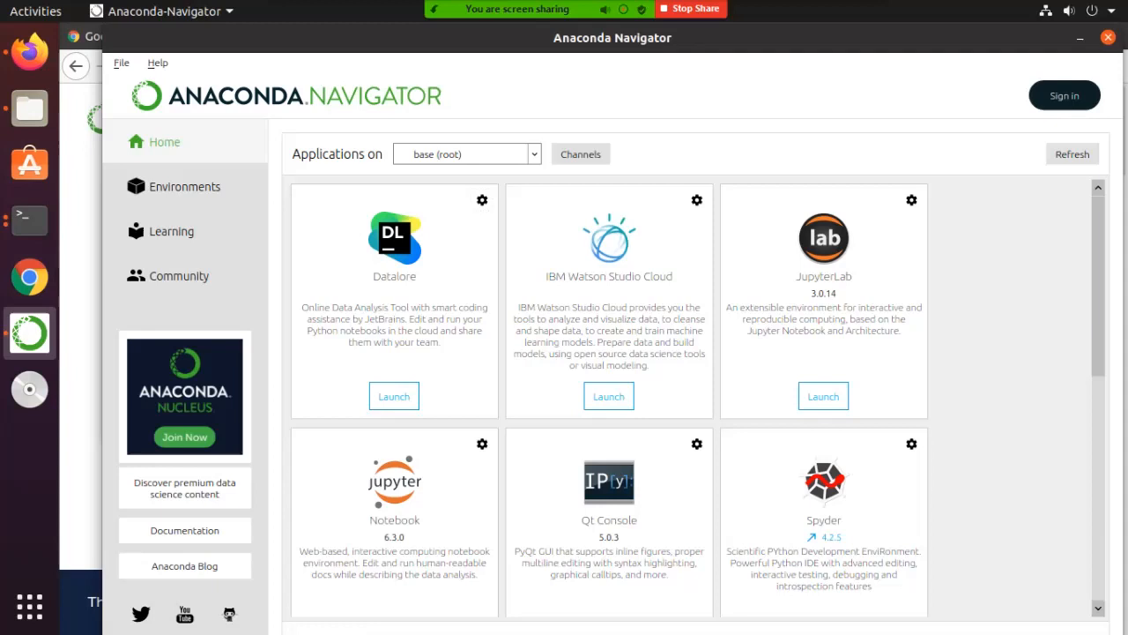
scroll(608, 397, down, 10)
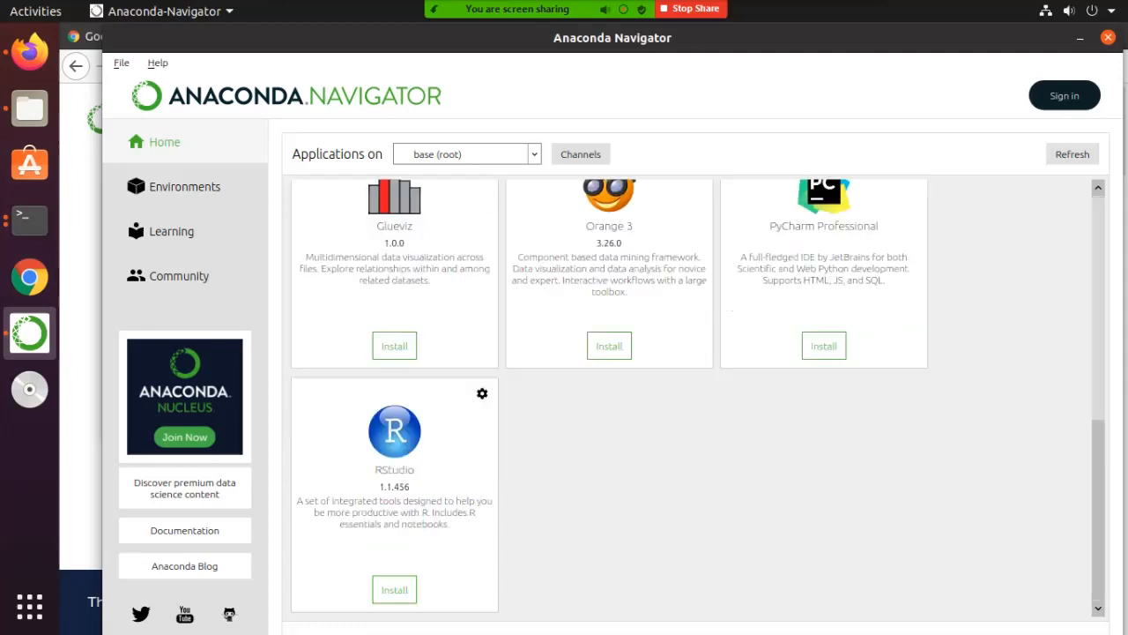
scroll(609, 396, up, 5)
scroll(608, 397, down, 5)
scroll(608, 397, up, 5)
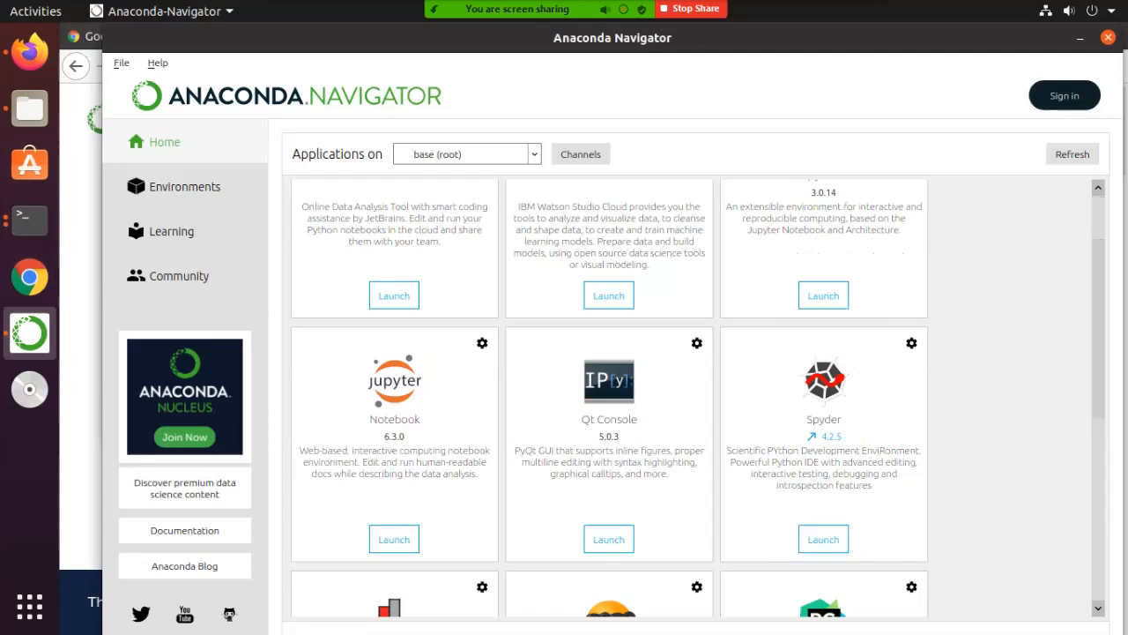
scroll(608, 397, down, 3)
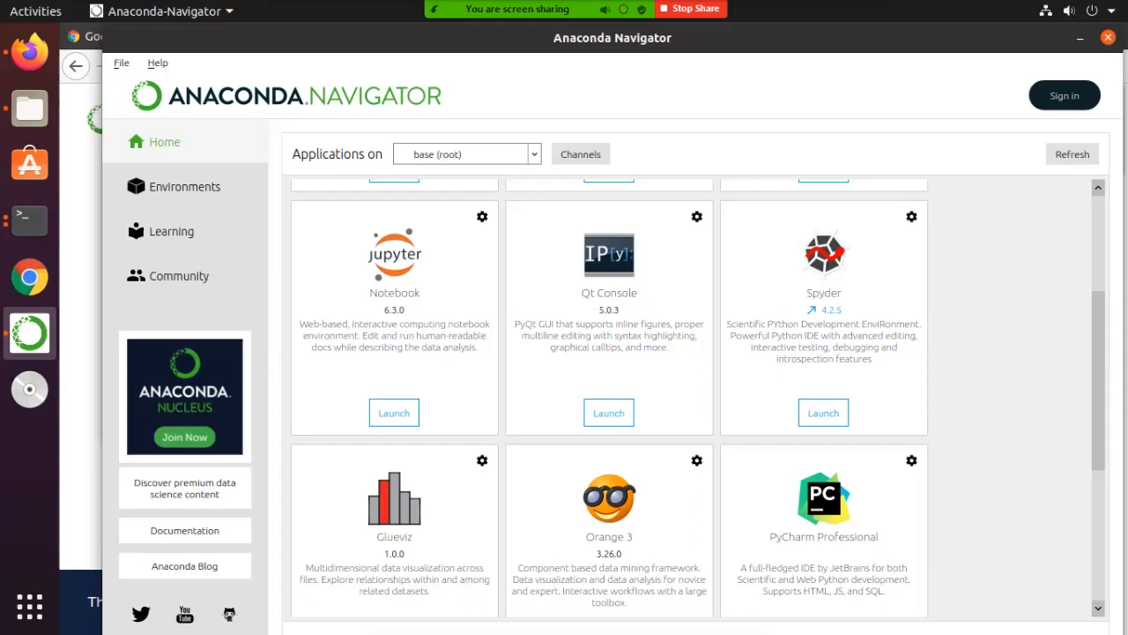
scroll(608, 396, up, 3)
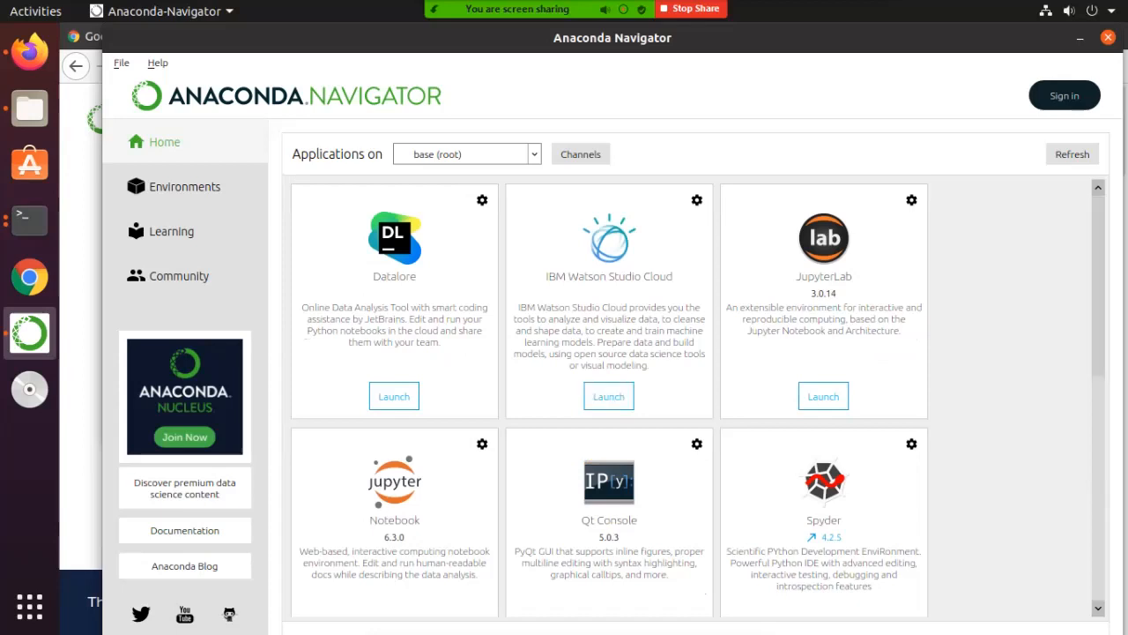
scroll(698, 395, down, 2)
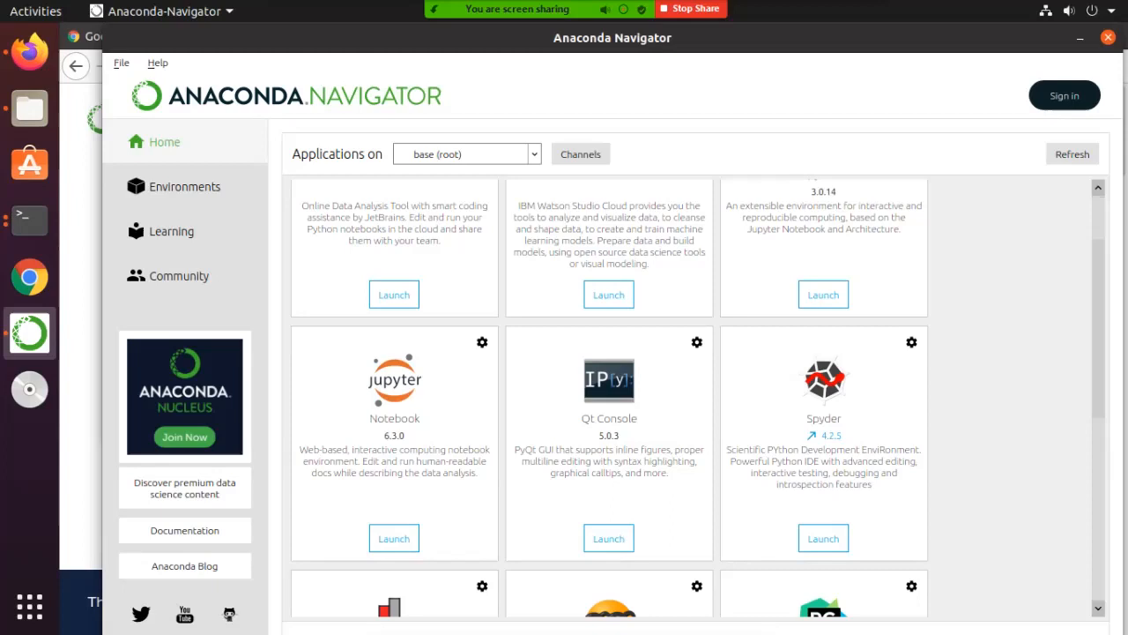
scroll(698, 395, down, 8)
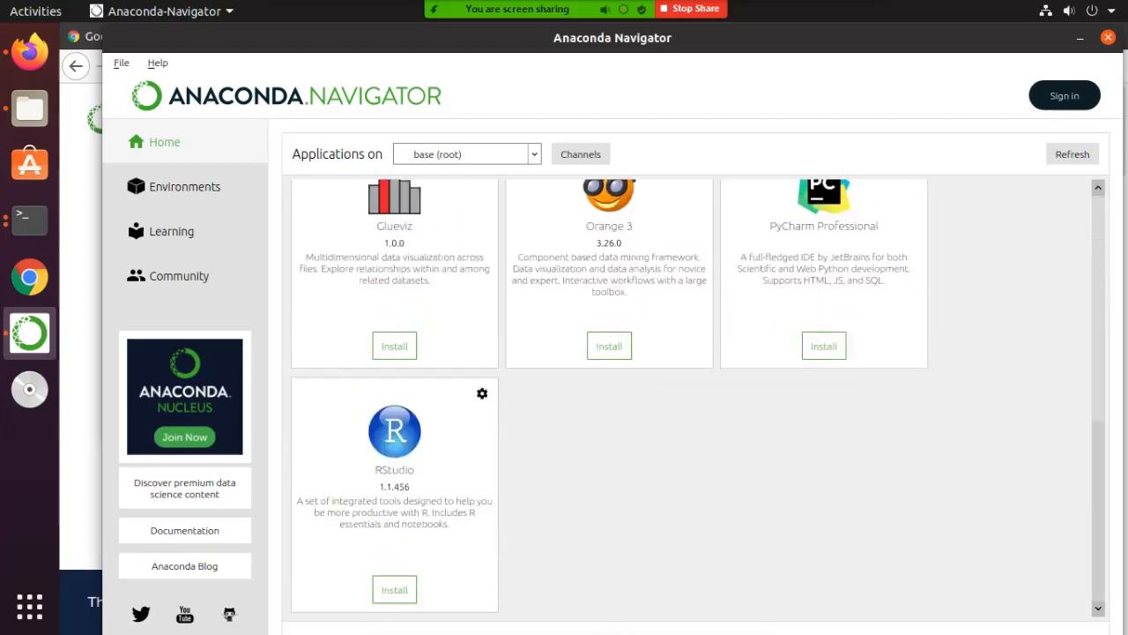
scroll(698, 395, up, 7)
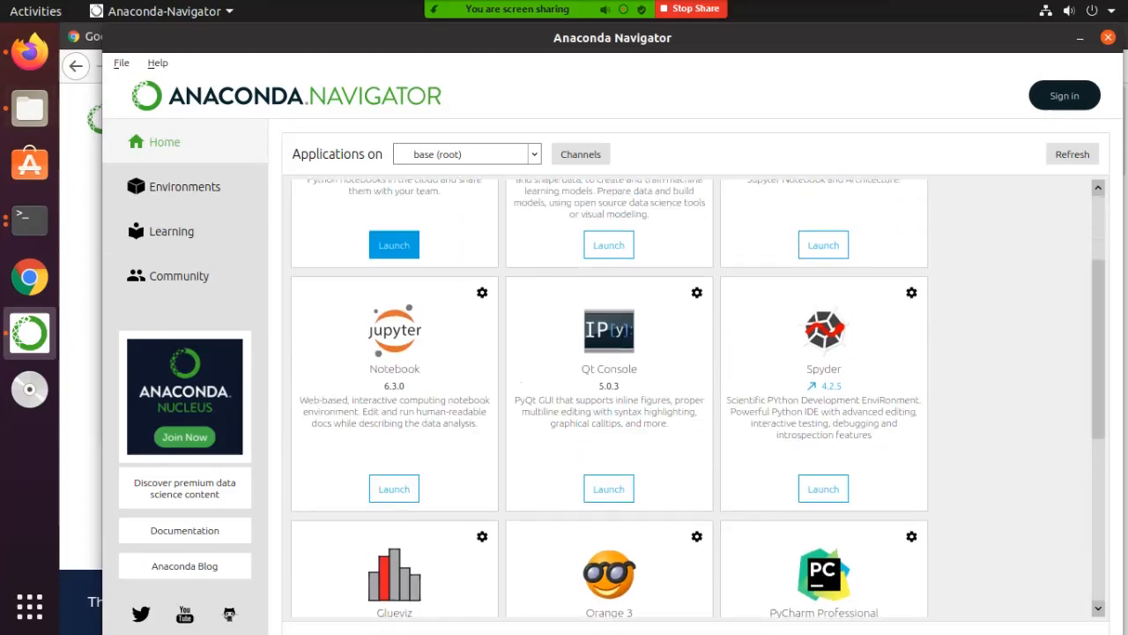
click(534, 154)
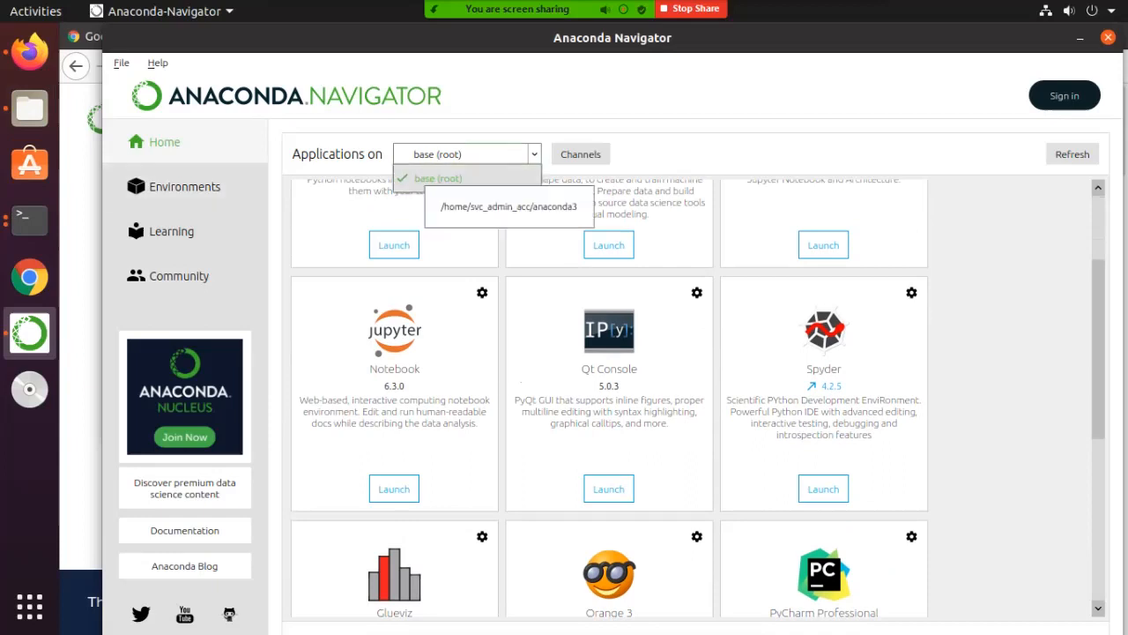
click(494, 154)
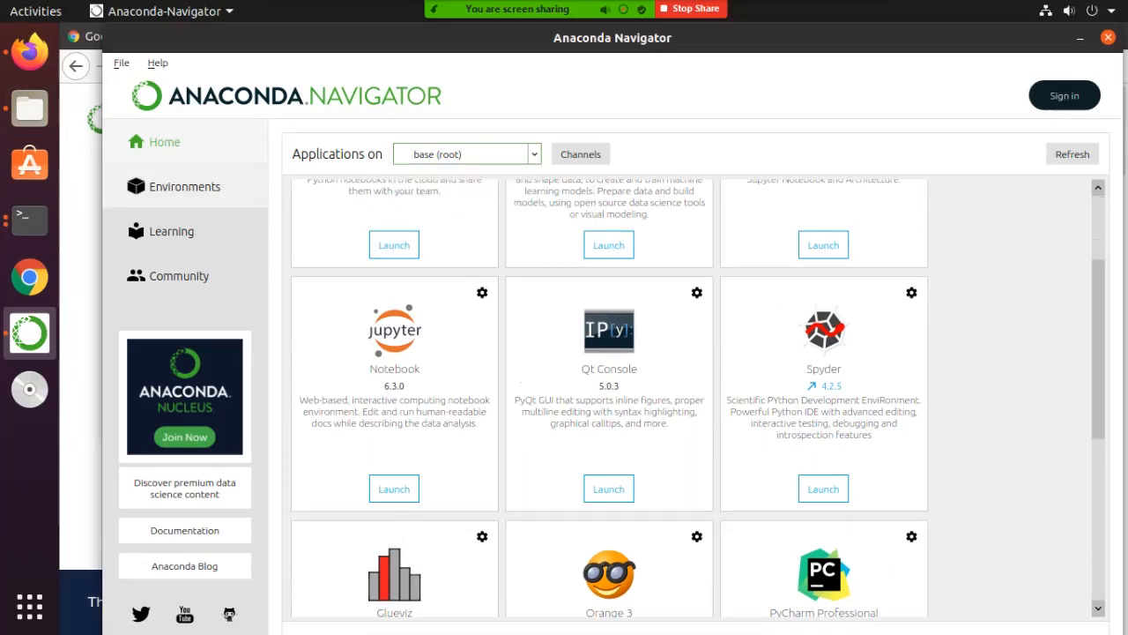
Open Navigator's Environments page, and narrow and reposition the window so the Terminal behind it is partly exposed.
click(184, 186)
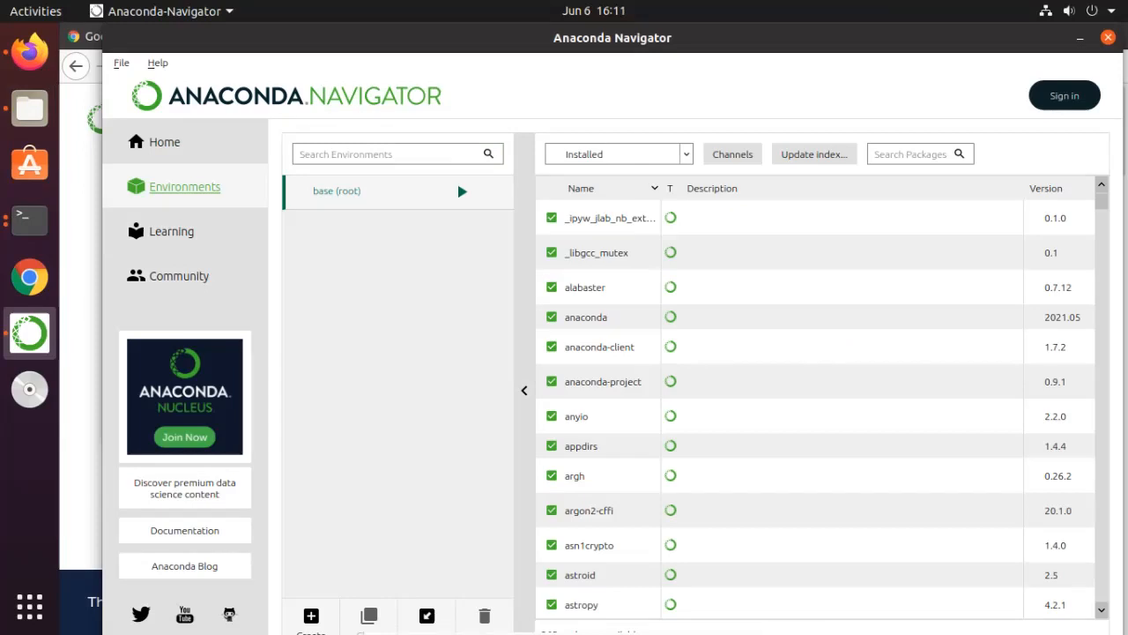
drag(103, 168, 209, 167)
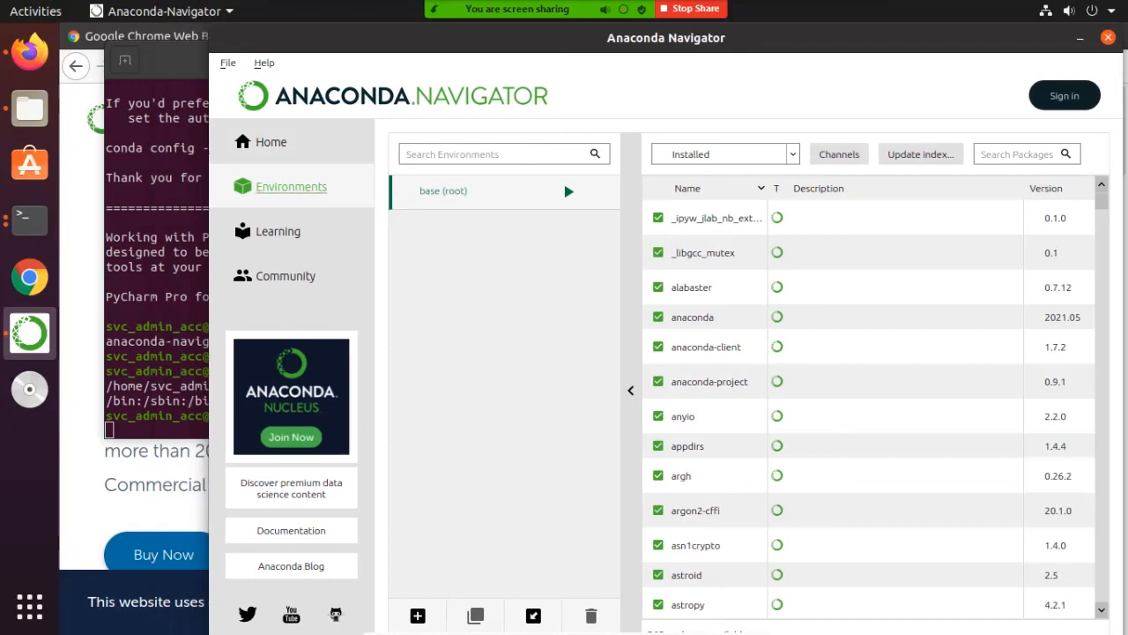
drag(546, 38, 501, 86)
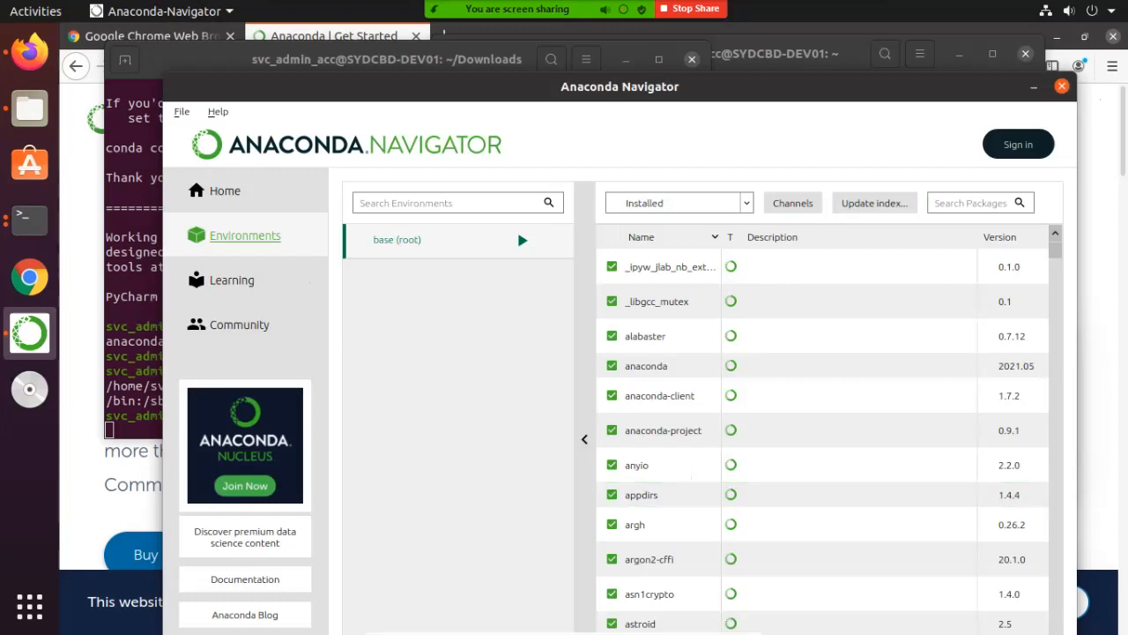
drag(500, 87, 482, 38)
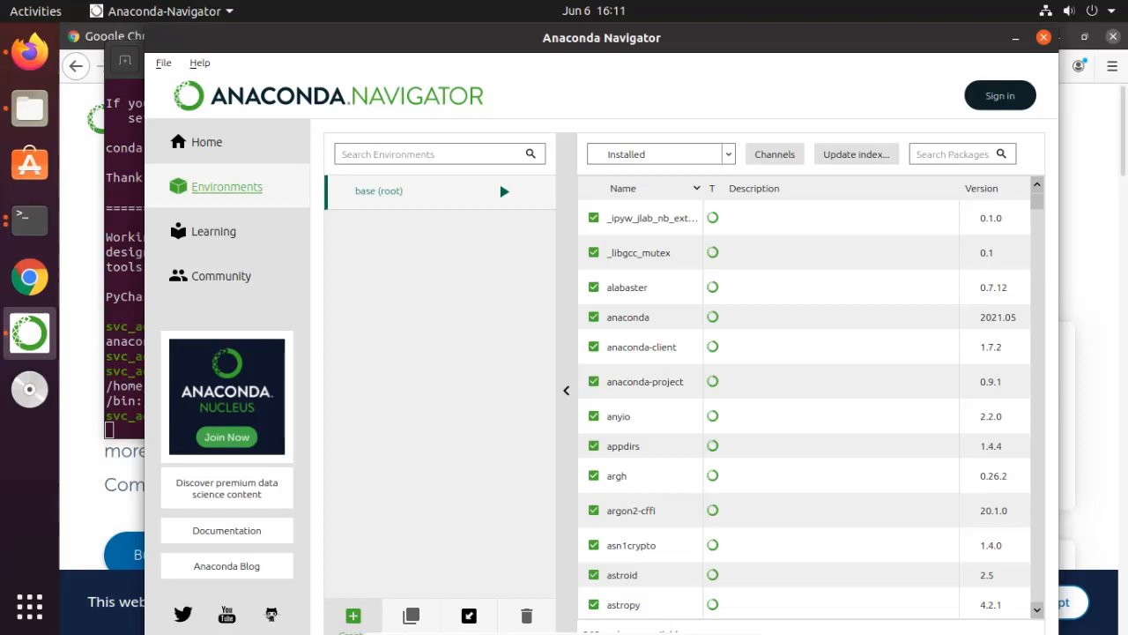
Start a new environment, keep Python 3.8 and include the R package as well.
click(352, 615)
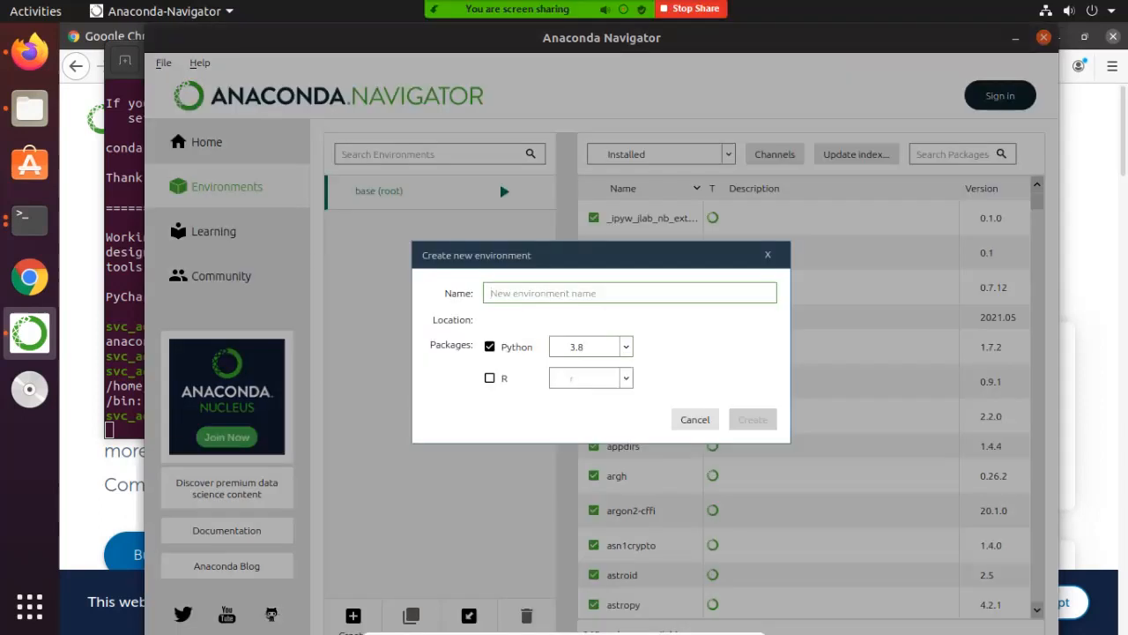
click(626, 348)
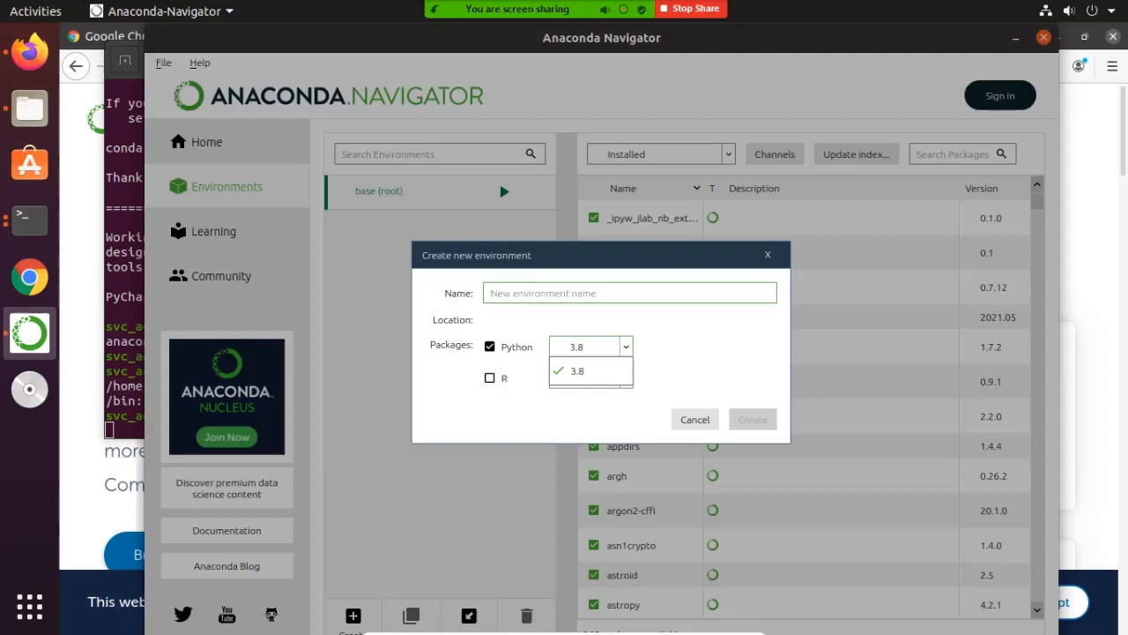
click(625, 347)
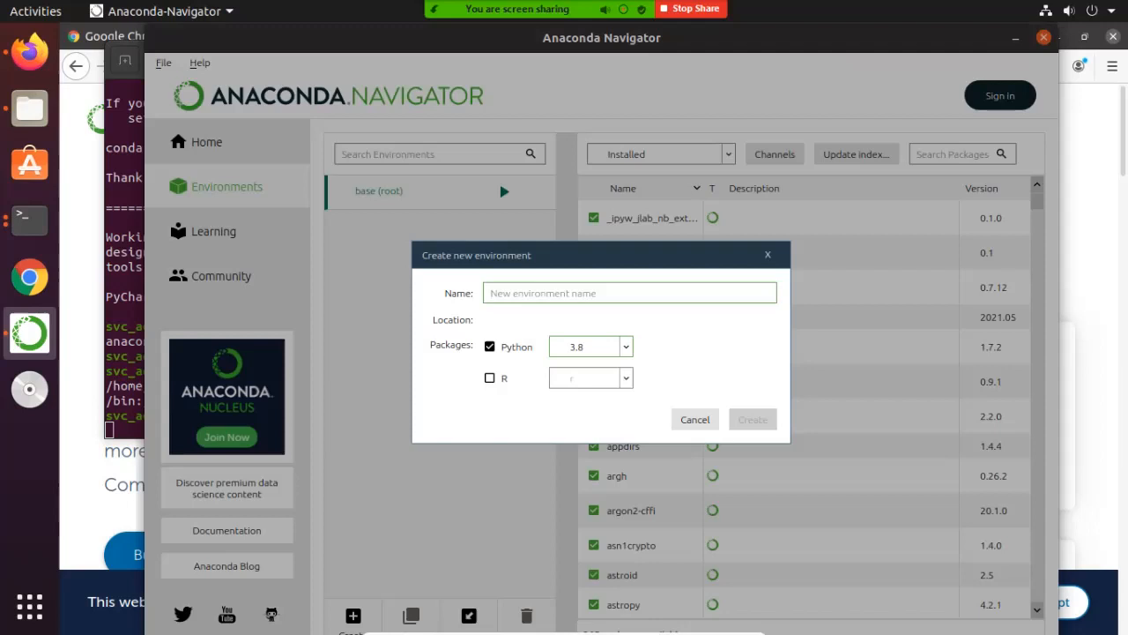
click(490, 378)
click(626, 378)
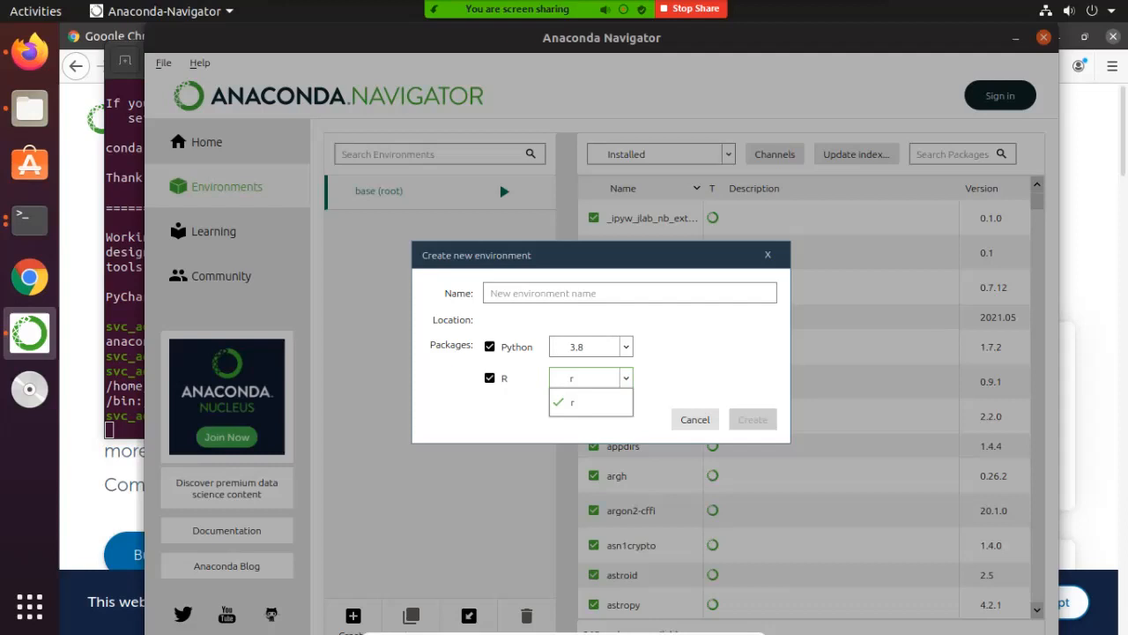
key(Escape)
Name the new environment machinelearning38 in lowercase and create it.
text(Mac)
text(Learning)
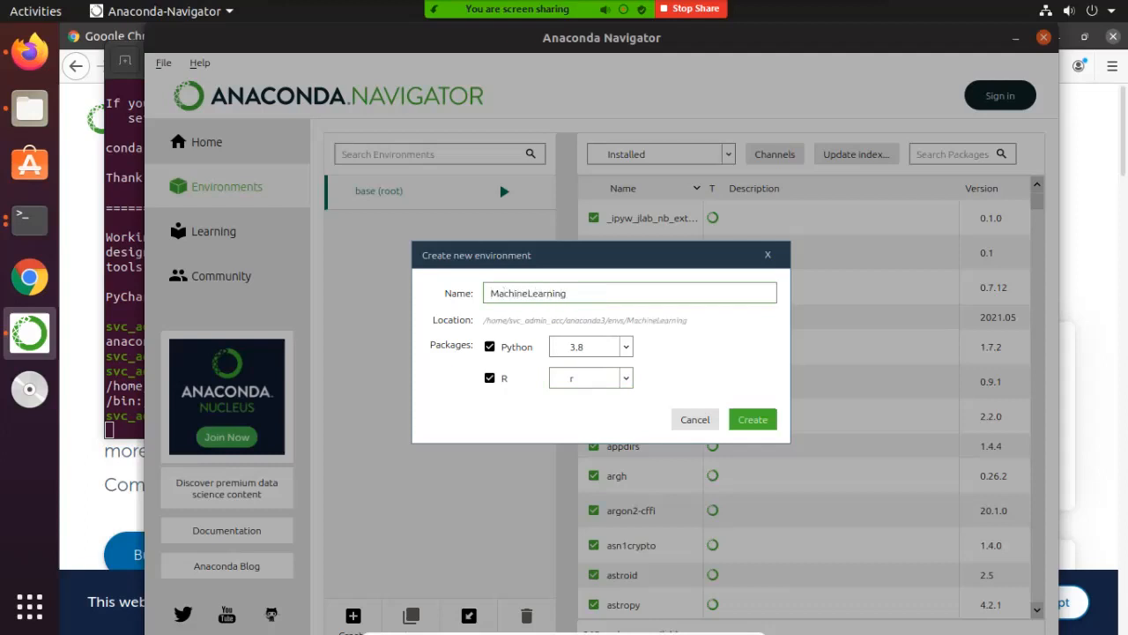
key(shift+Right)
text(m)
key(Right)
key(Right)
key(Right)
key(Right)
key(Right)
key(Right)
key(shift+Right)
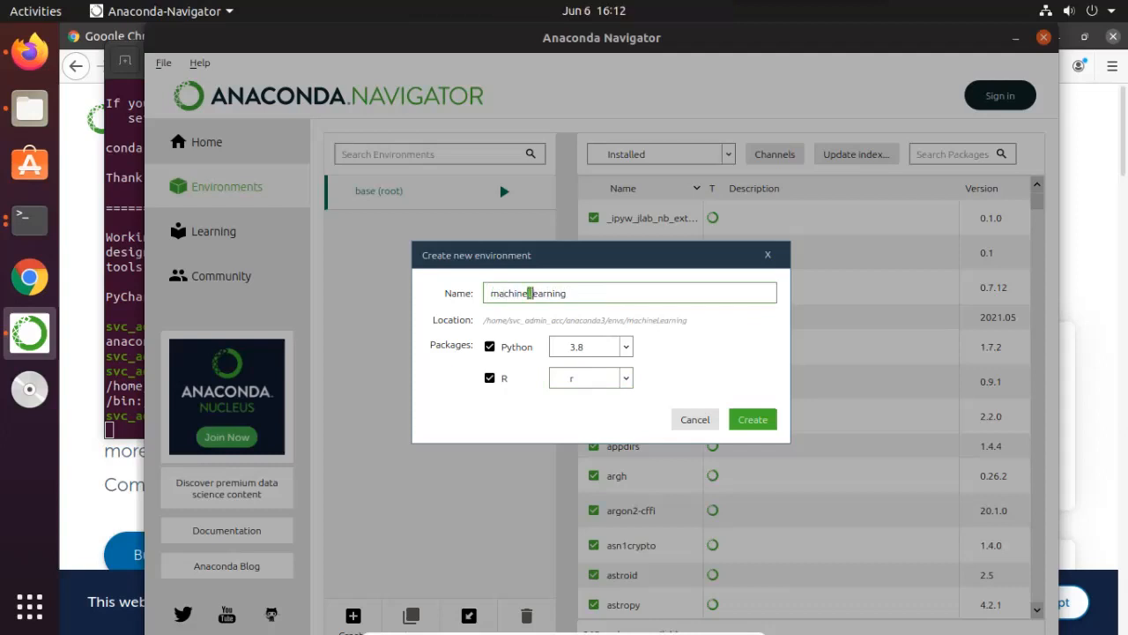
text(l)
text(38)
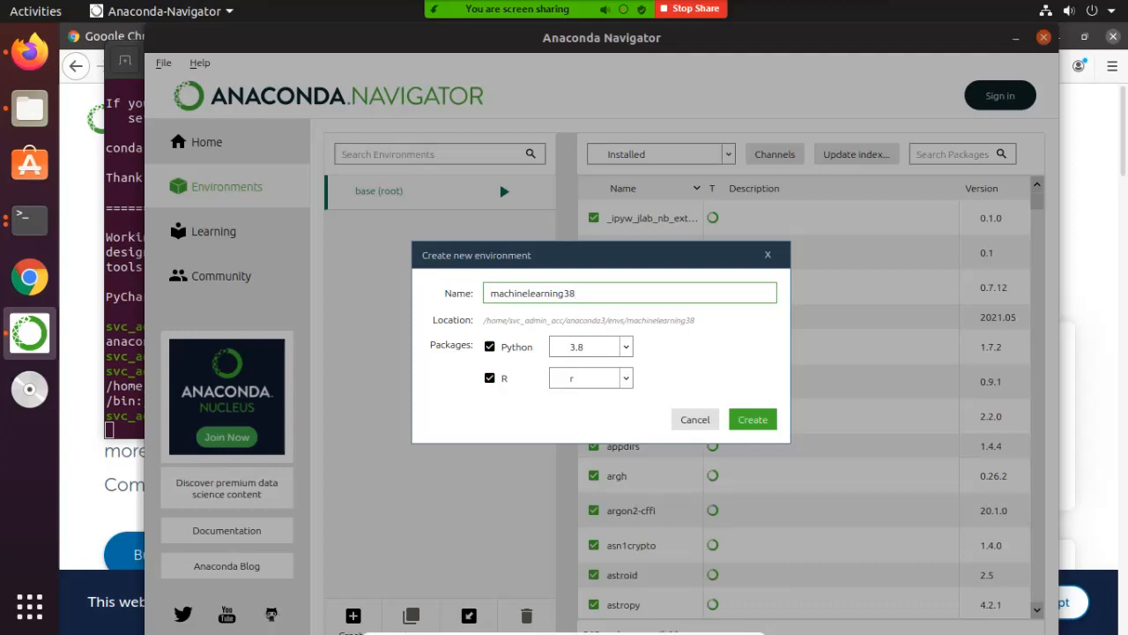
click(752, 420)
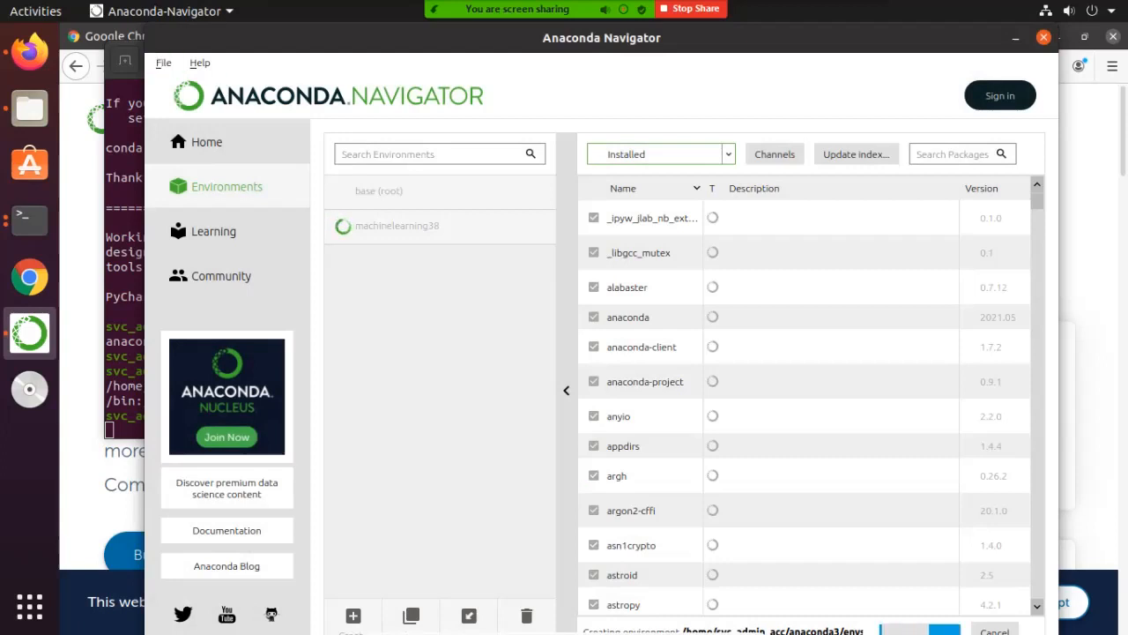
Check the Terminal session running Anaconda Navigator in a taller window, and return to the Navigator window.
drag(602, 38, 596, 120)
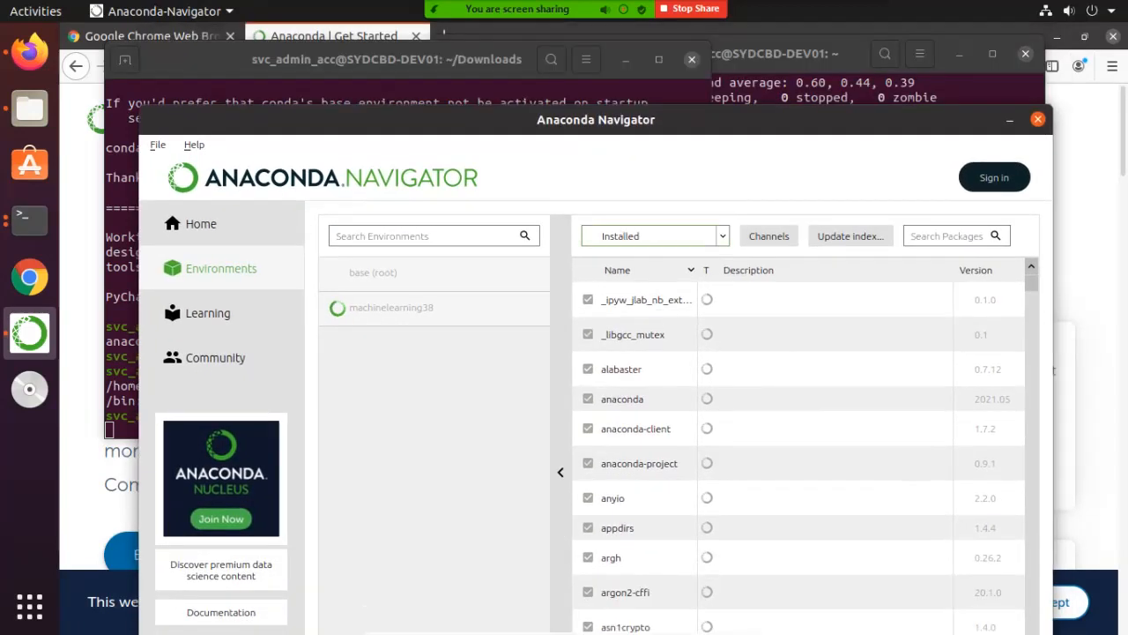
click(494, 64)
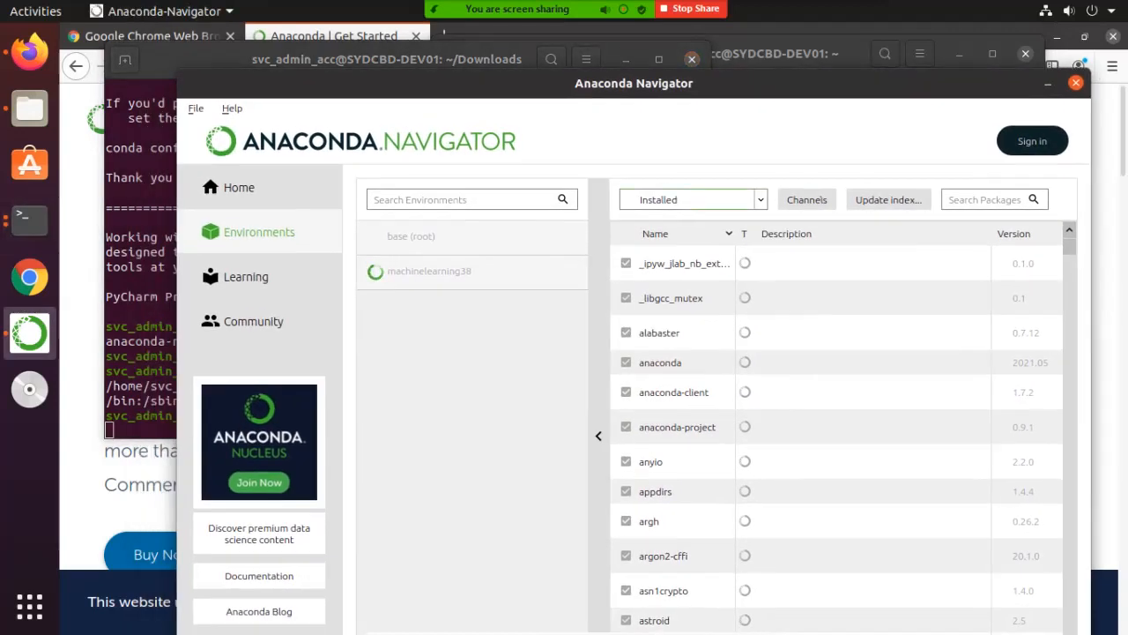
click(143, 118)
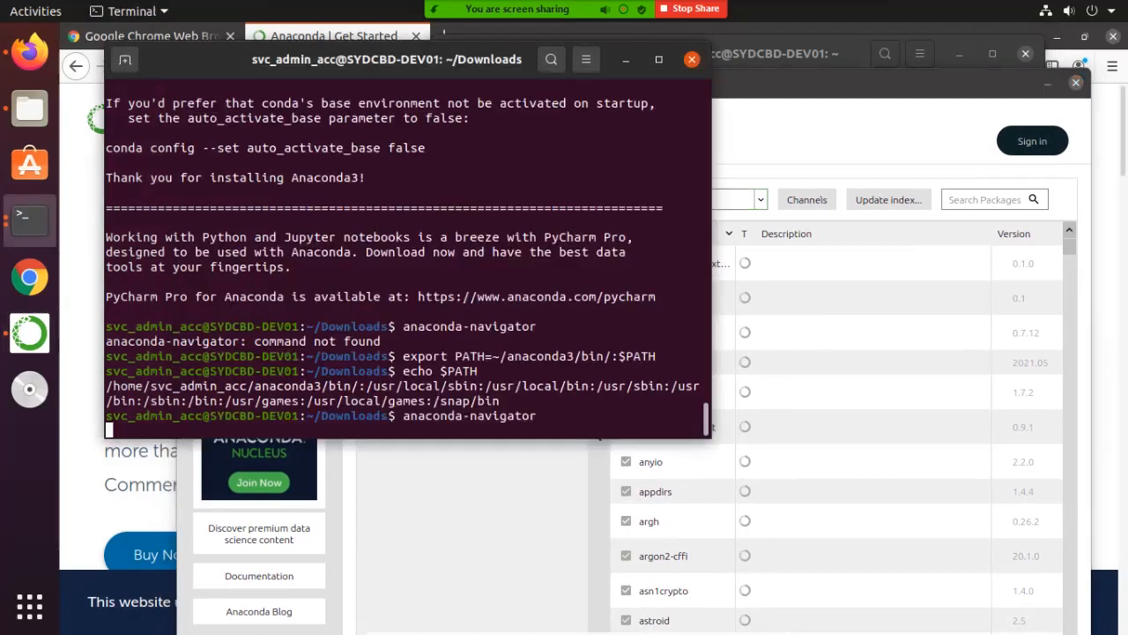
drag(599, 438, 600, 543)
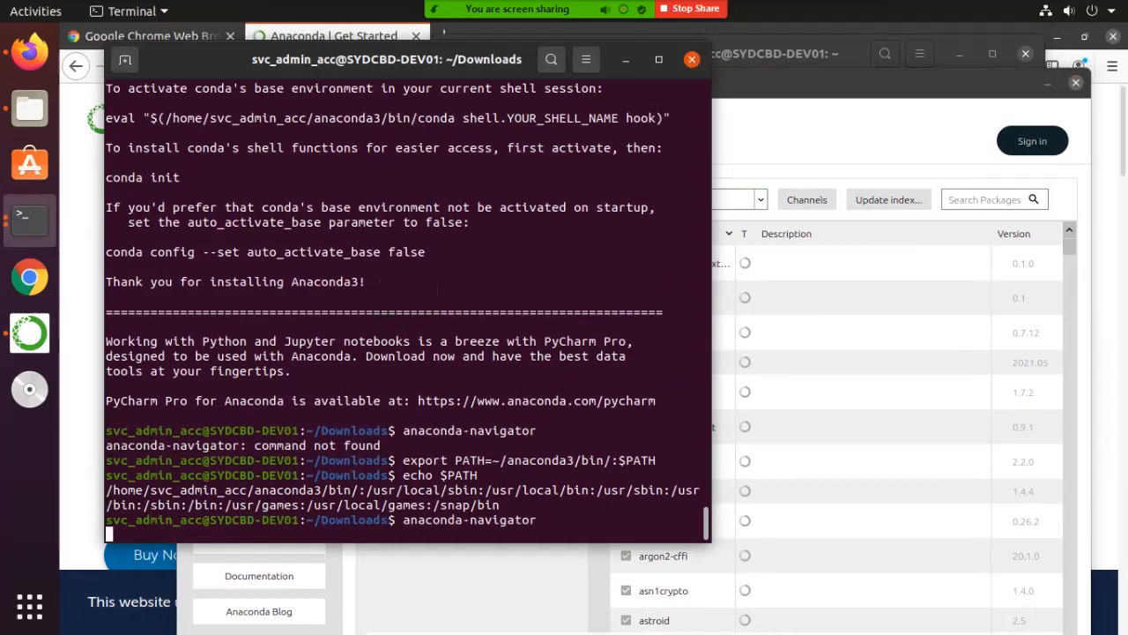
drag(432, 59, 467, 68)
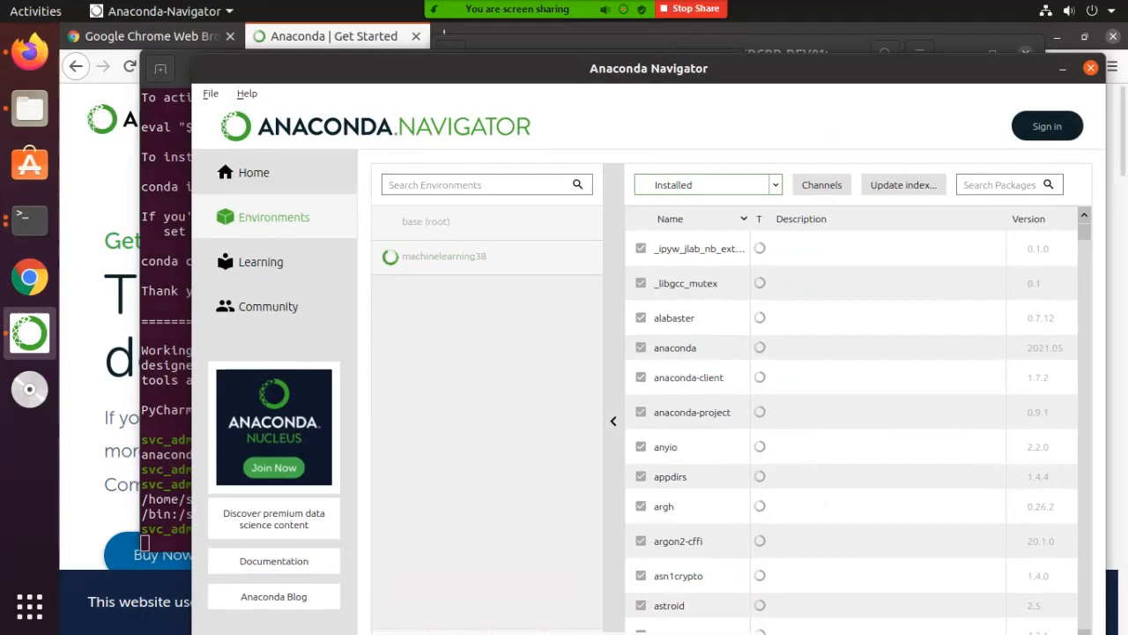
click(166, 308)
Return the virtual machine from full-screen mode to a regular window.
mouse_move(564, 632)
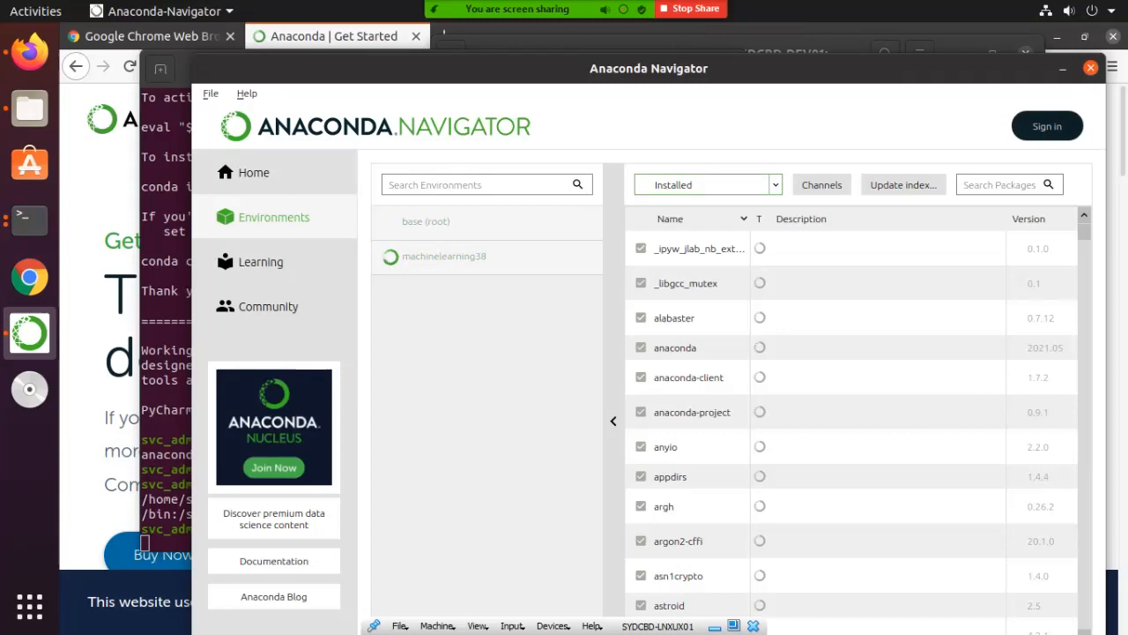
click(866, 33)
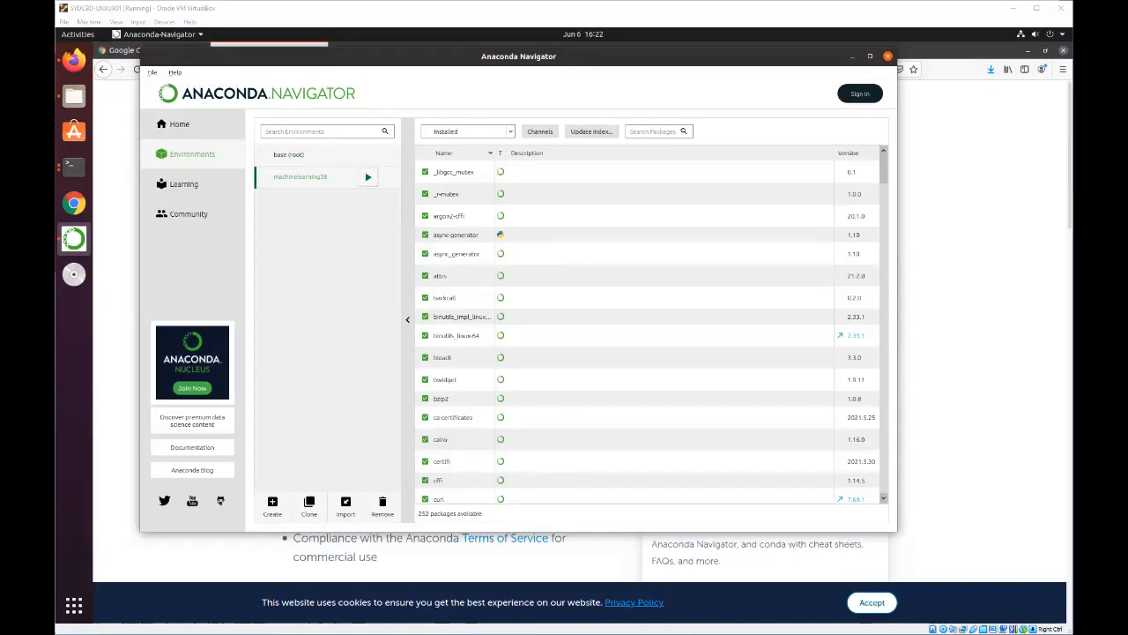
Launch Jupyter Notebook from the machinelearning38 environment.
click(368, 176)
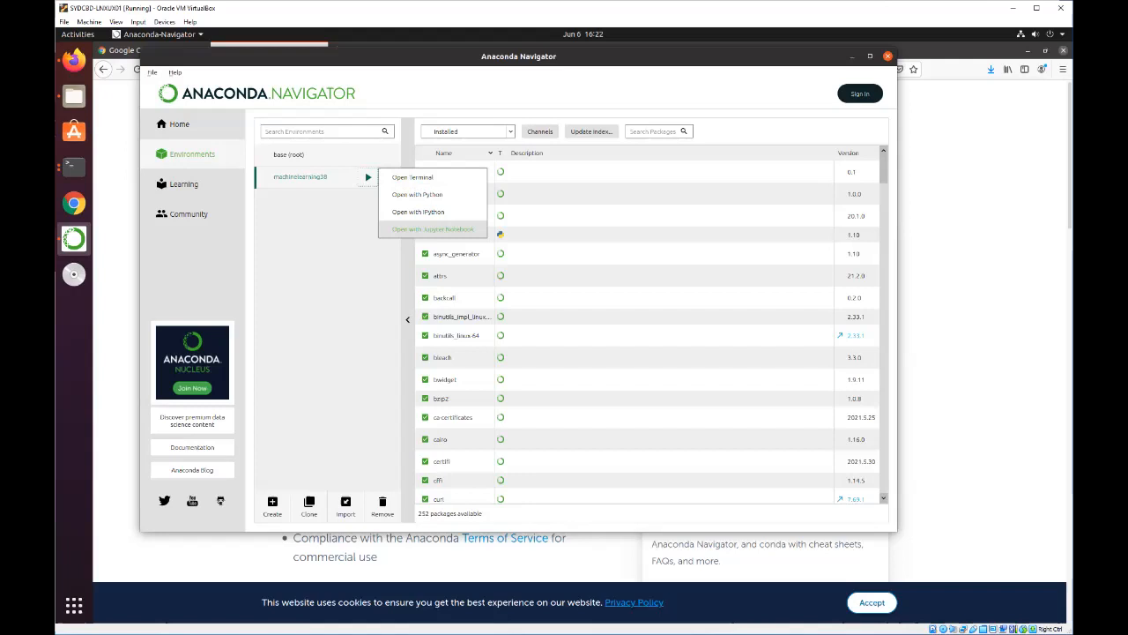
click(431, 228)
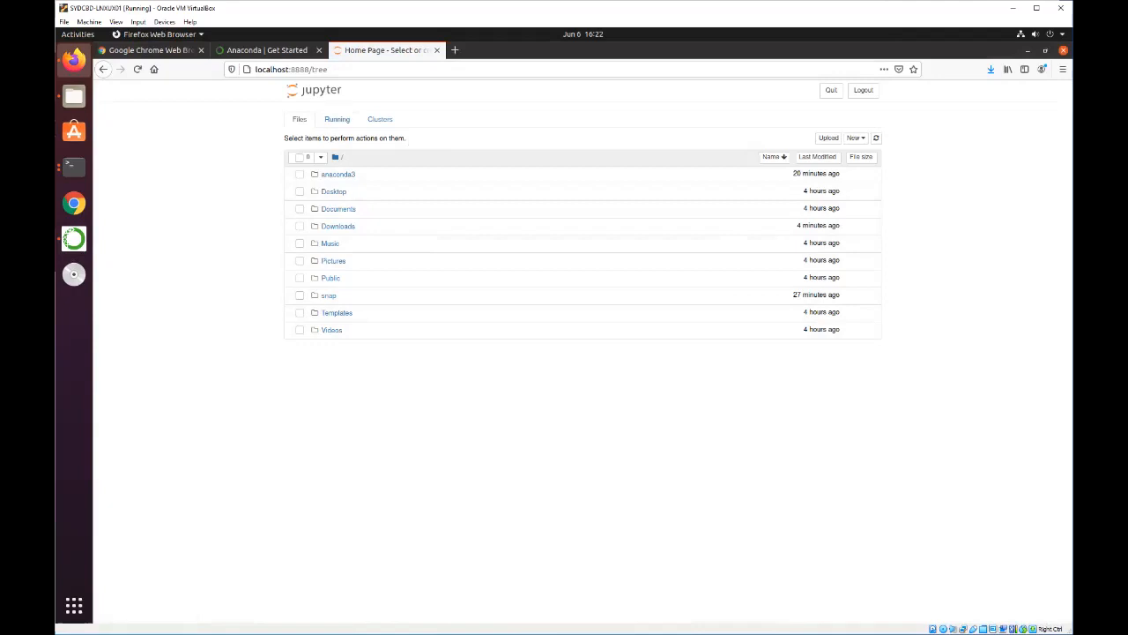
Create a new folder in the Jupyter home directory and rename it pythonworkspace.
click(855, 138)
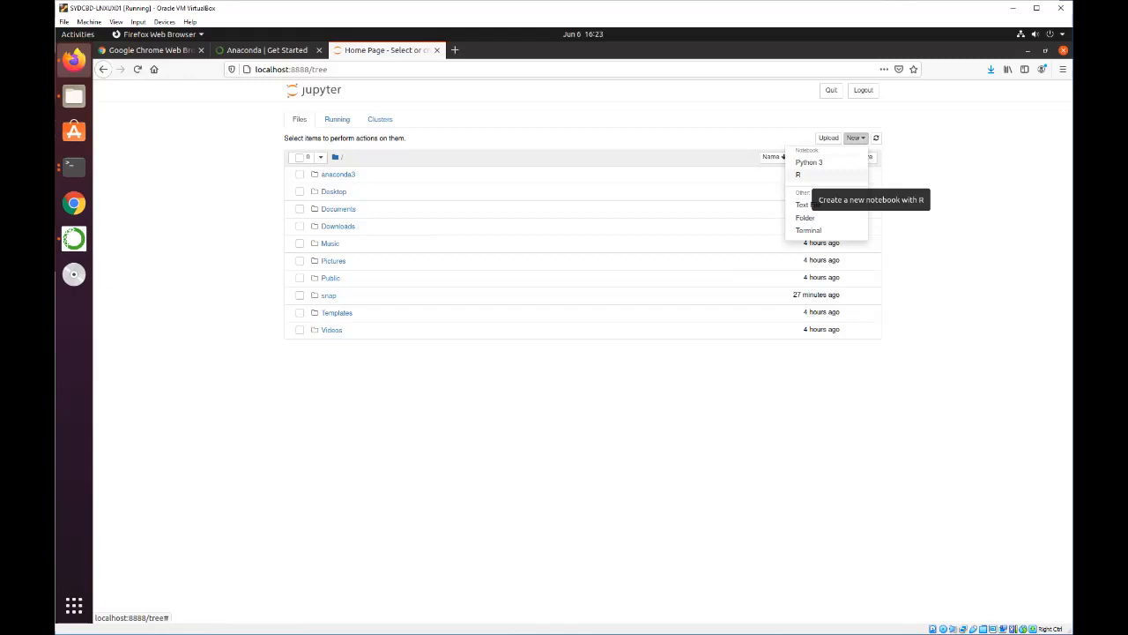
click(805, 218)
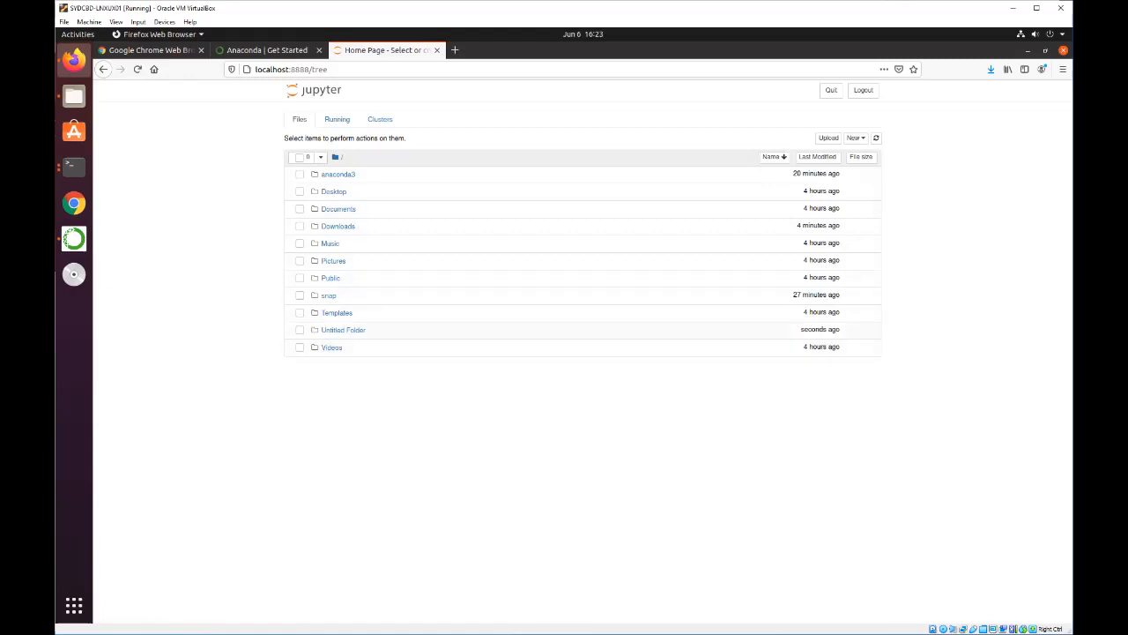
click(299, 330)
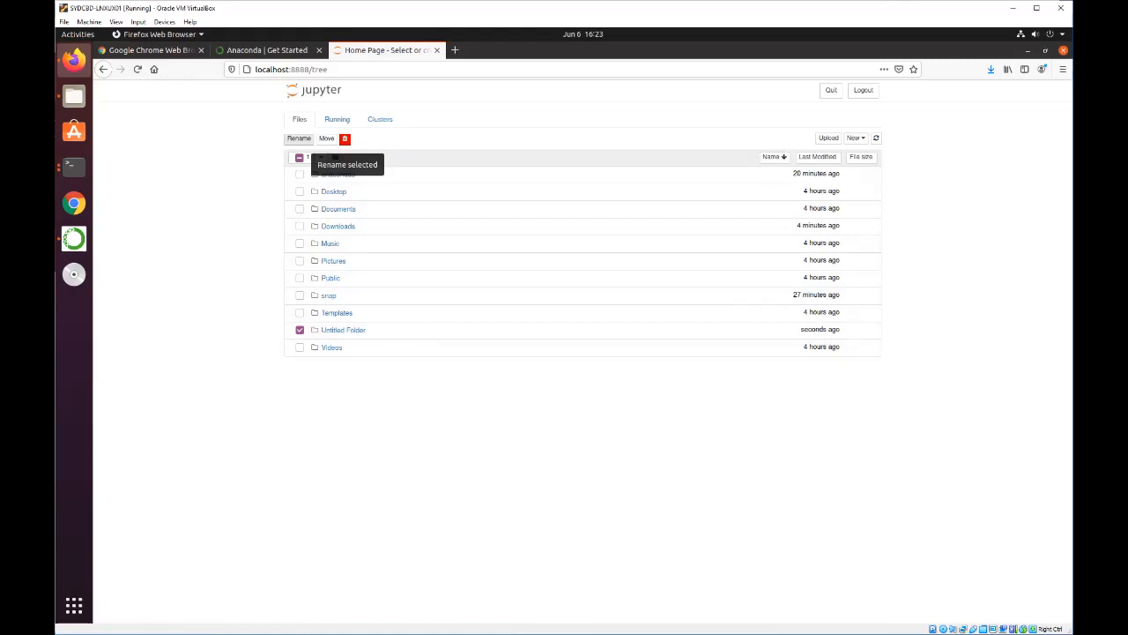
click(299, 139)
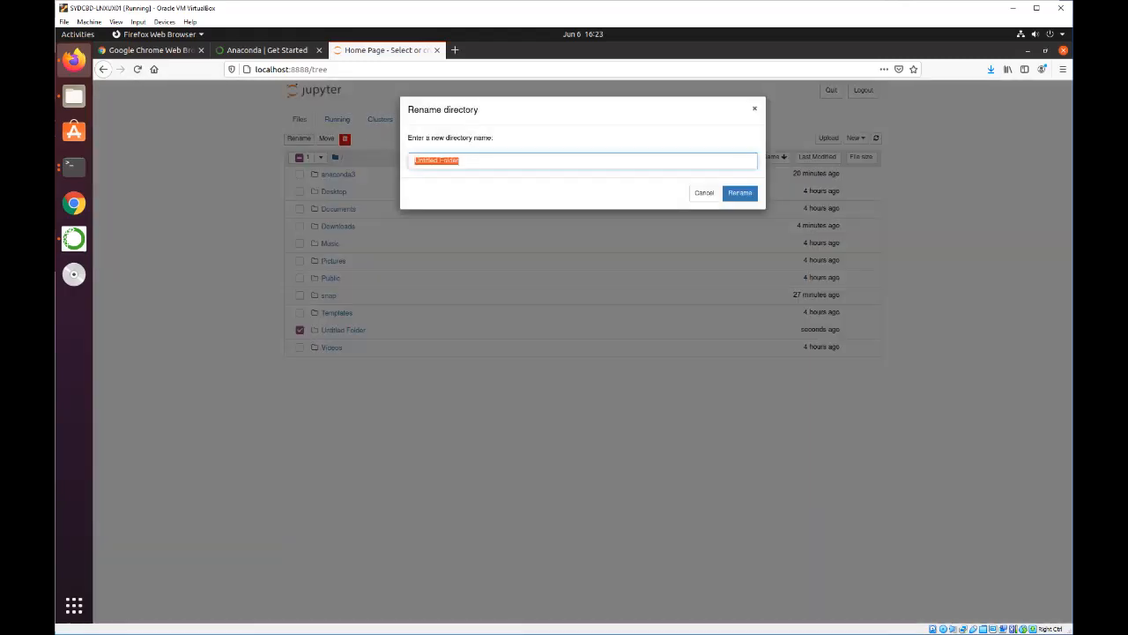
text(pythonworkspace)
key(Return)
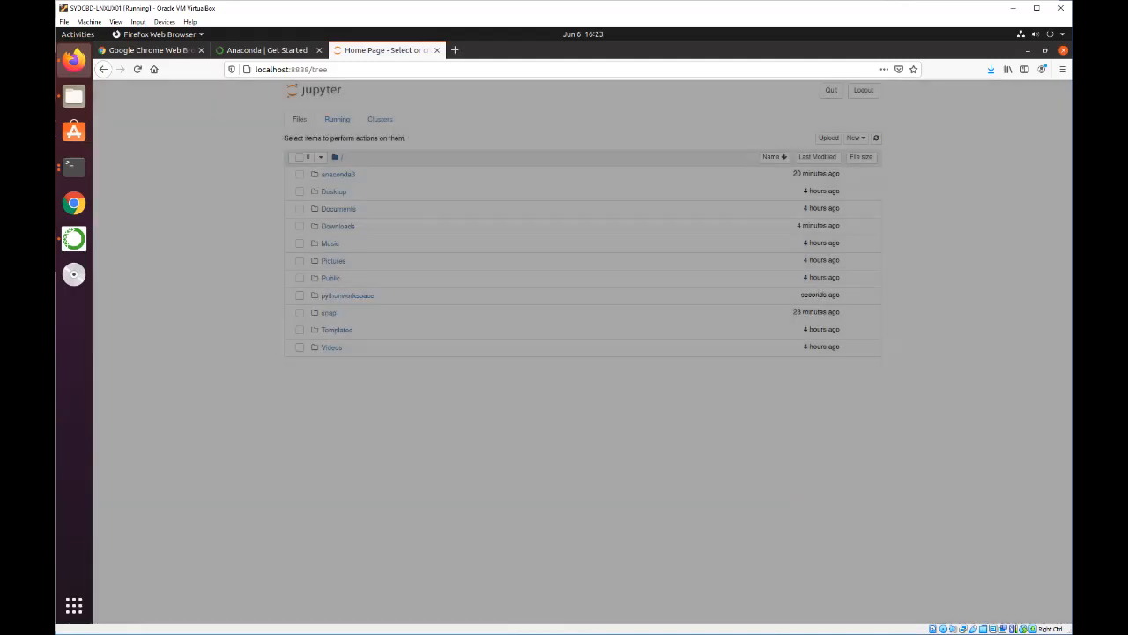
Create a new Python 3 notebook inside the pythonworkspace folder.
click(347, 295)
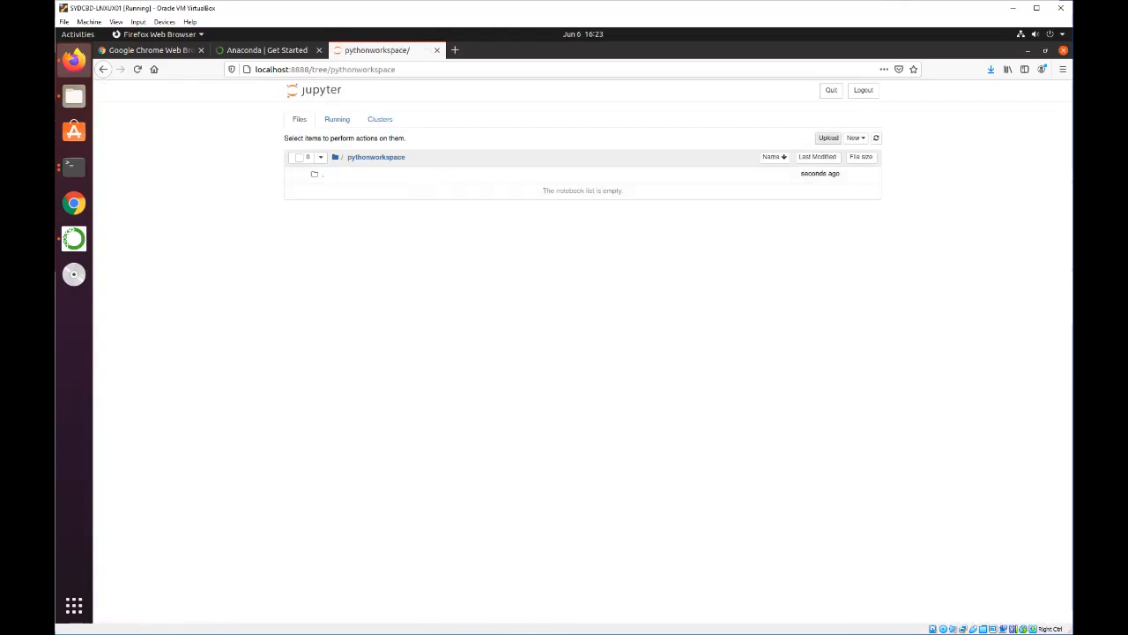
click(855, 138)
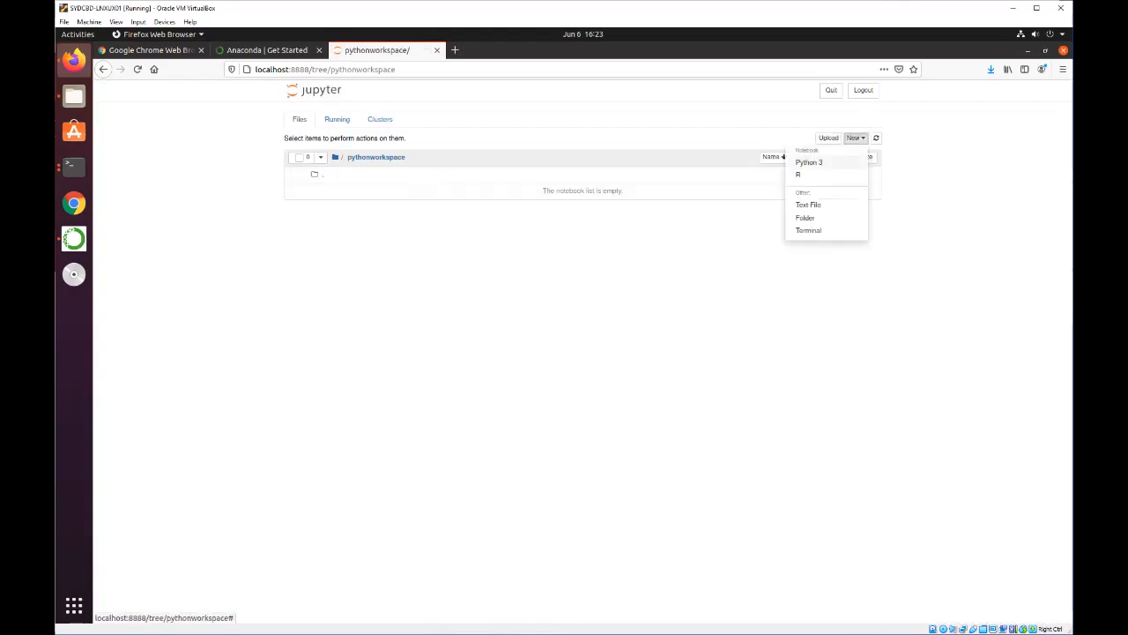
click(808, 162)
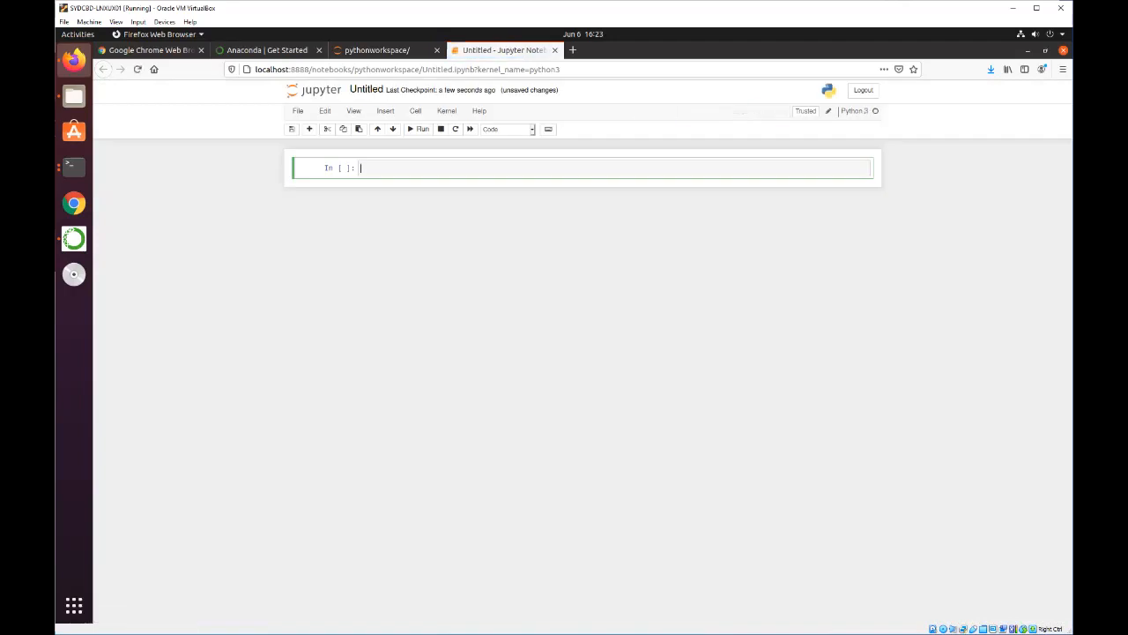
Enter print("Welcome to Python Machine Learning Course") in the notebook's first cell and run it.
text(prin)
text(t)
text(())
text(")
text(Welcome to )
text(Python JMe)
key(BackSpace)
key(BackSpace)
key(BackSpace)
text(Machine Learning COurs)
key(BackSpace)
key(BackSpace)
key(BackSpace)
key(BackSpace)
text(ourse)
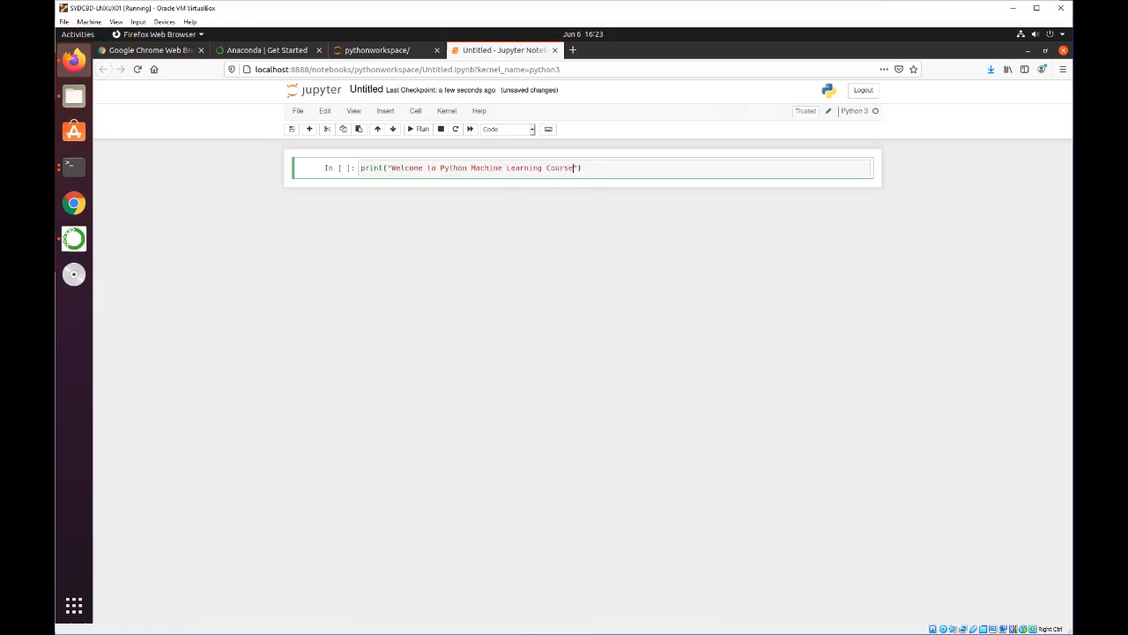
key(shift+Return)
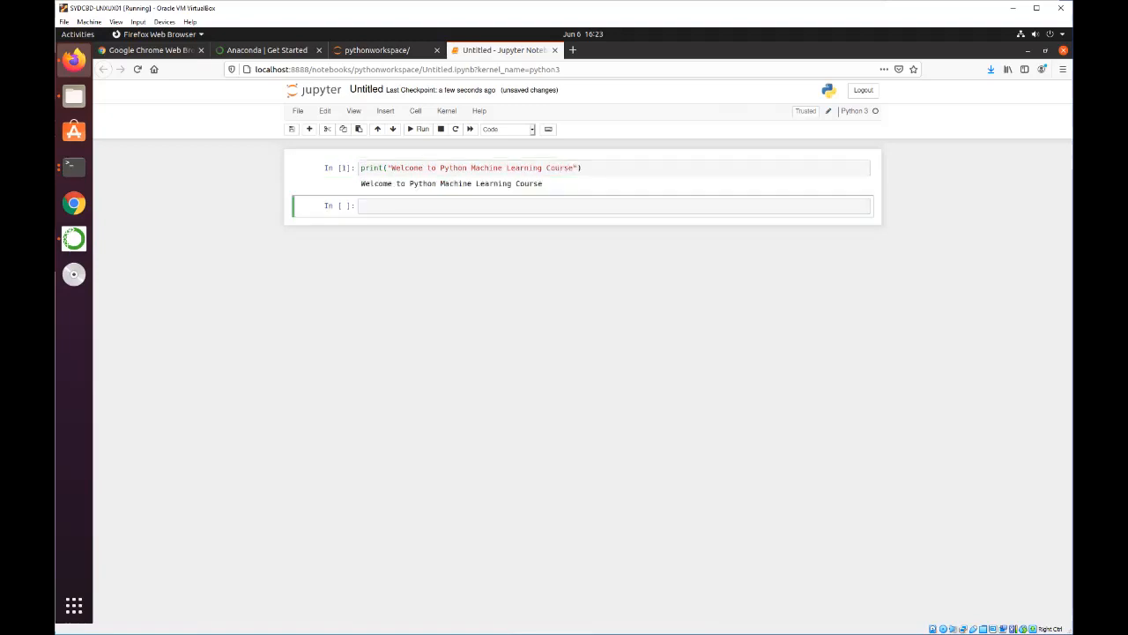